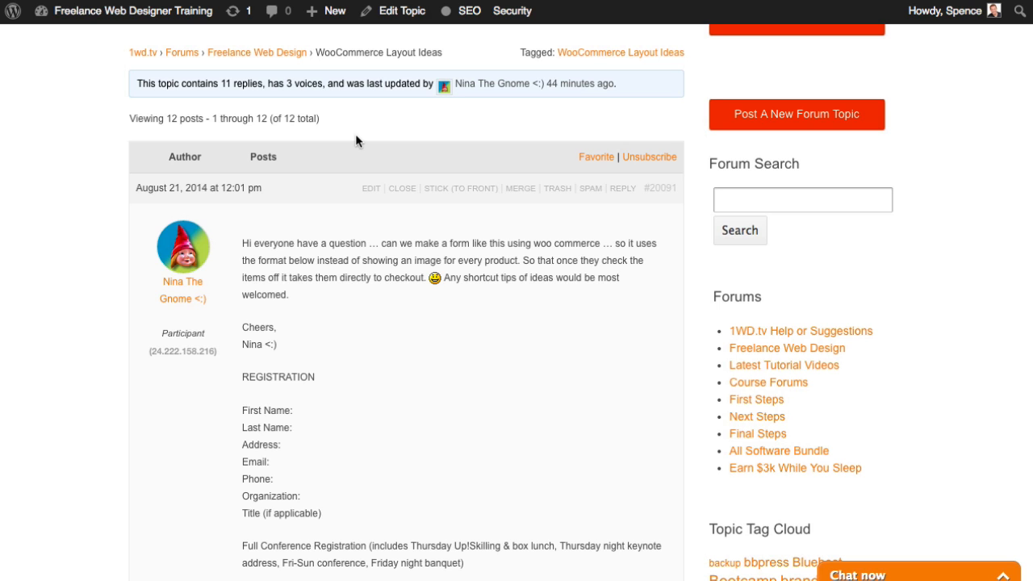
Read the forum topic's requested registration form, including its contact fields, priced checkbox options and checkout requirement.
{"action": "scroll", "coordinate": [396, 363], "scroll_direction": "down", "scroll_amount": 5}
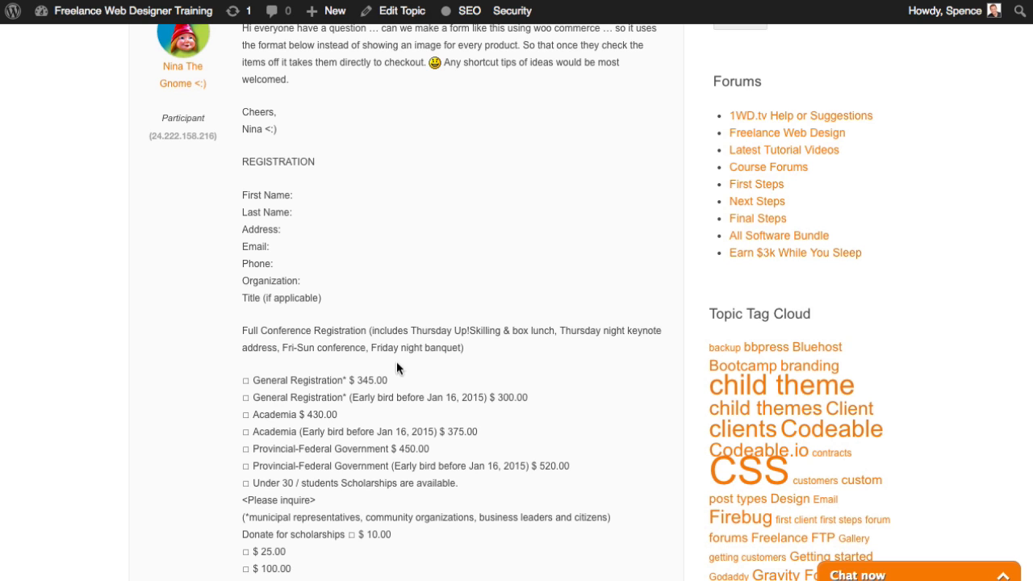
{"action": "scroll", "coordinate": [363, 202], "scroll_direction": "down", "scroll_amount": 4}
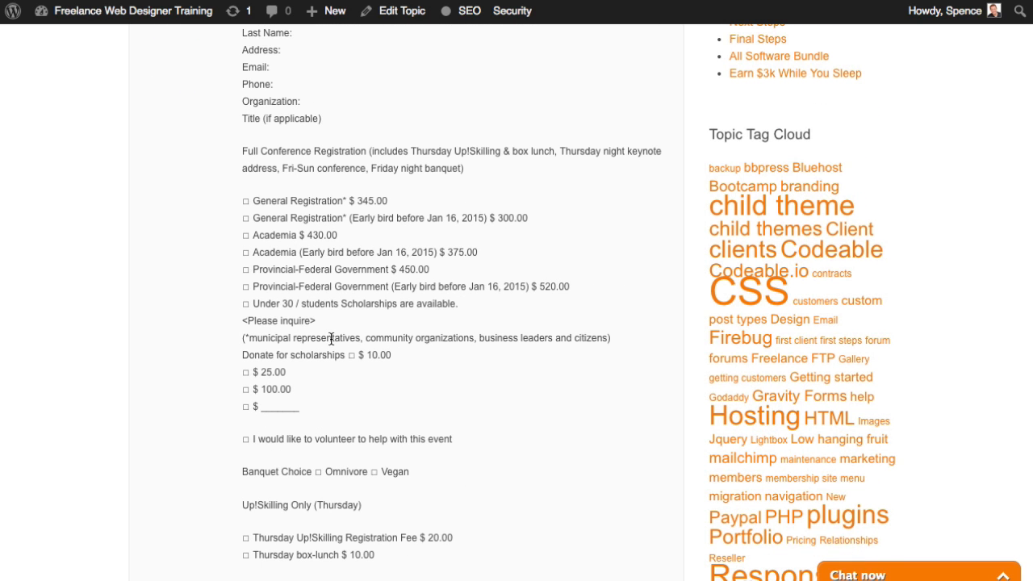
{"action": "scroll", "coordinate": [368, 353], "scroll_direction": "up", "scroll_amount": 4}
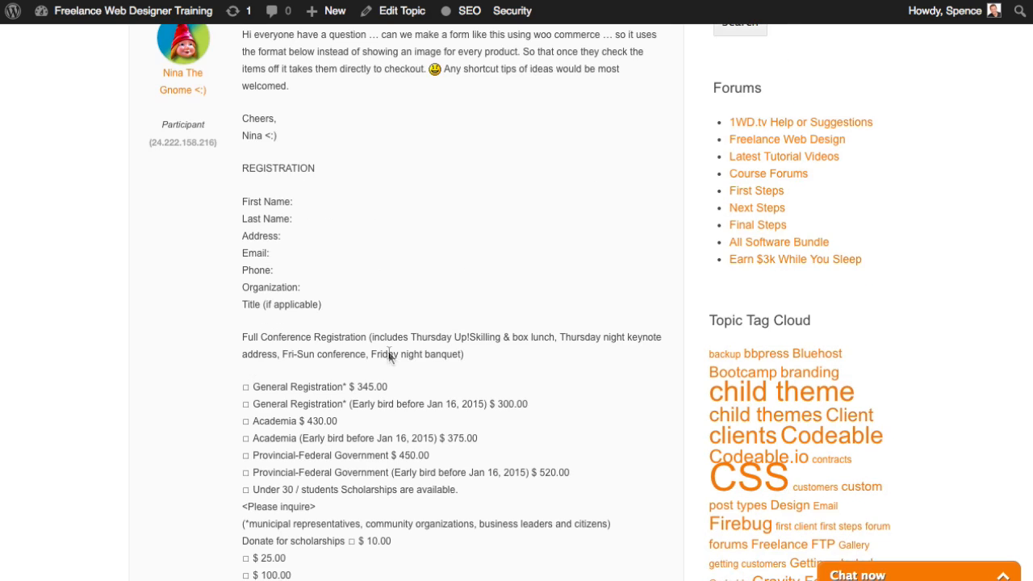
{"action": "scroll", "coordinate": [388, 353], "scroll_direction": "up", "scroll_amount": 4}
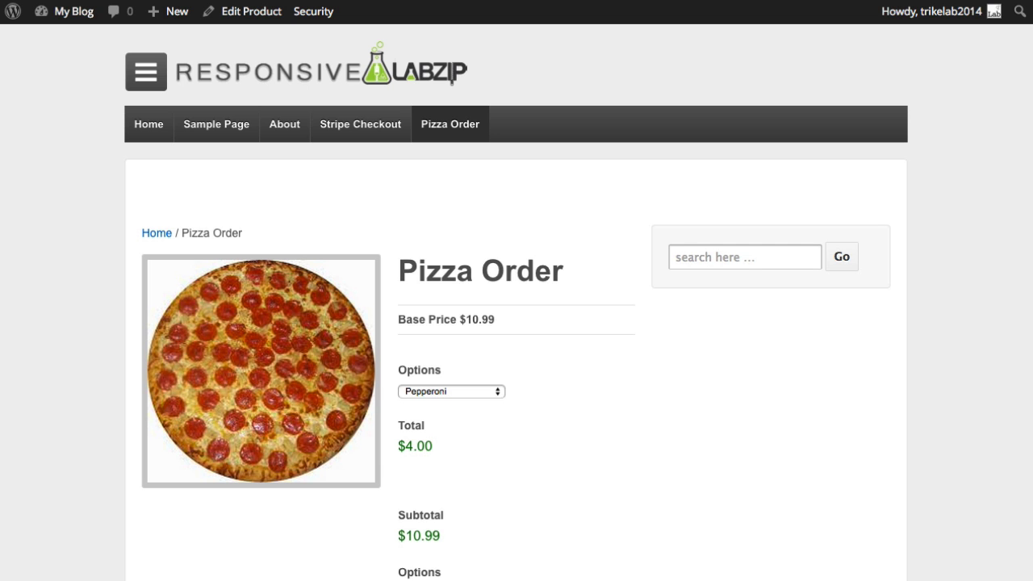
Choose the Sausage option for the Pizza Order product and review its price totals.
{"action": "scroll", "coordinate": [826, 209], "scroll_direction": "down", "scroll_amount": 1}
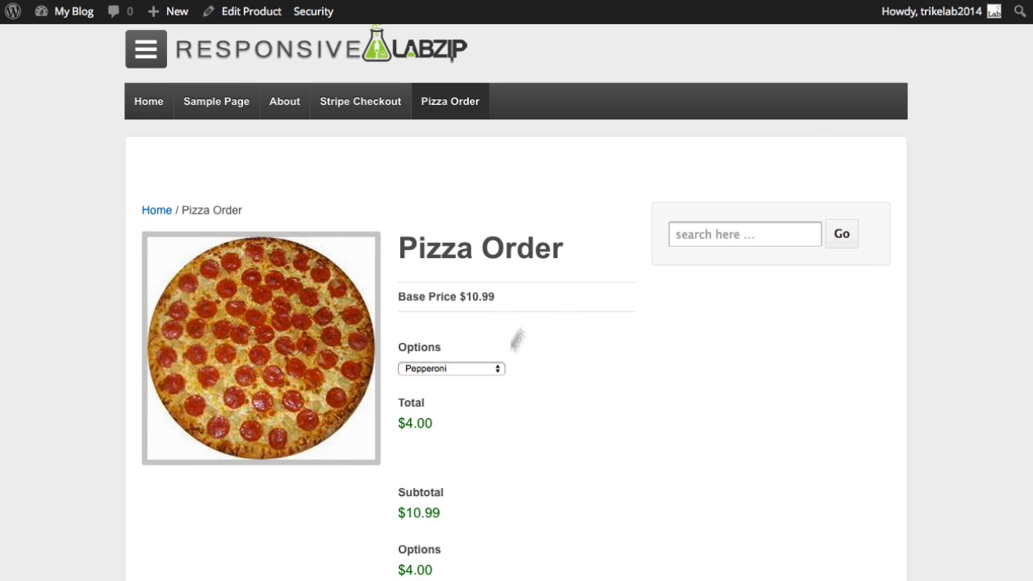
{"action": "scroll", "coordinate": [616, 226], "scroll_direction": "down", "scroll_amount": 3}
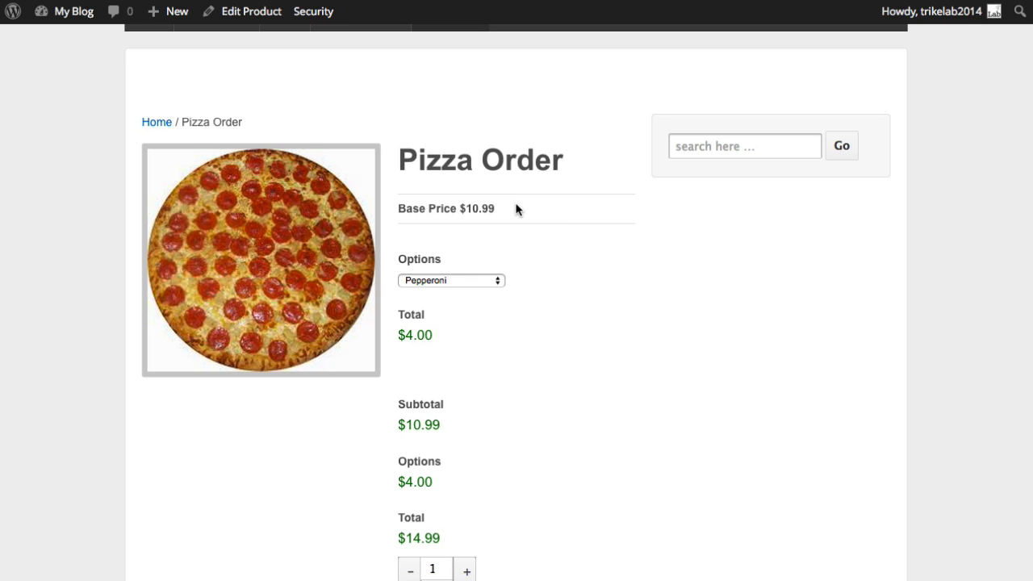
{"action": "left_click", "coordinate": [446, 282]}
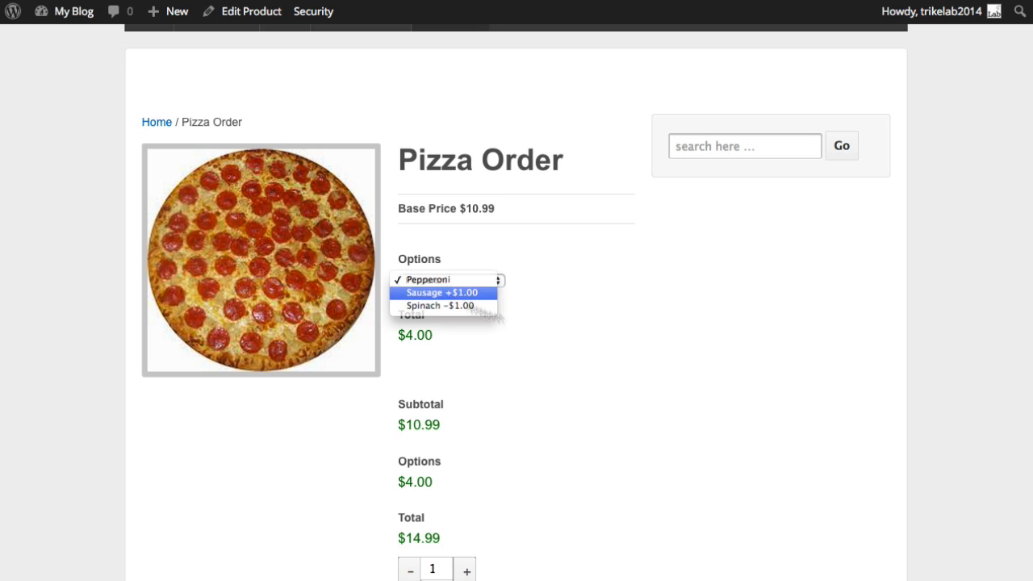
{"action": "left_click", "coordinate": [450, 293]}
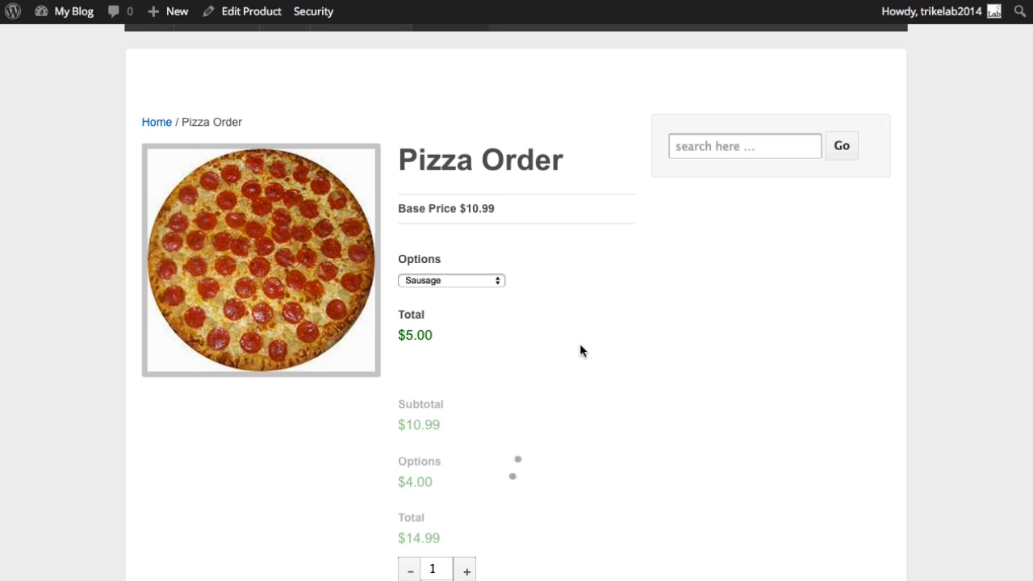
{"action": "scroll", "coordinate": [579, 350], "scroll_direction": "down", "scroll_amount": 1}
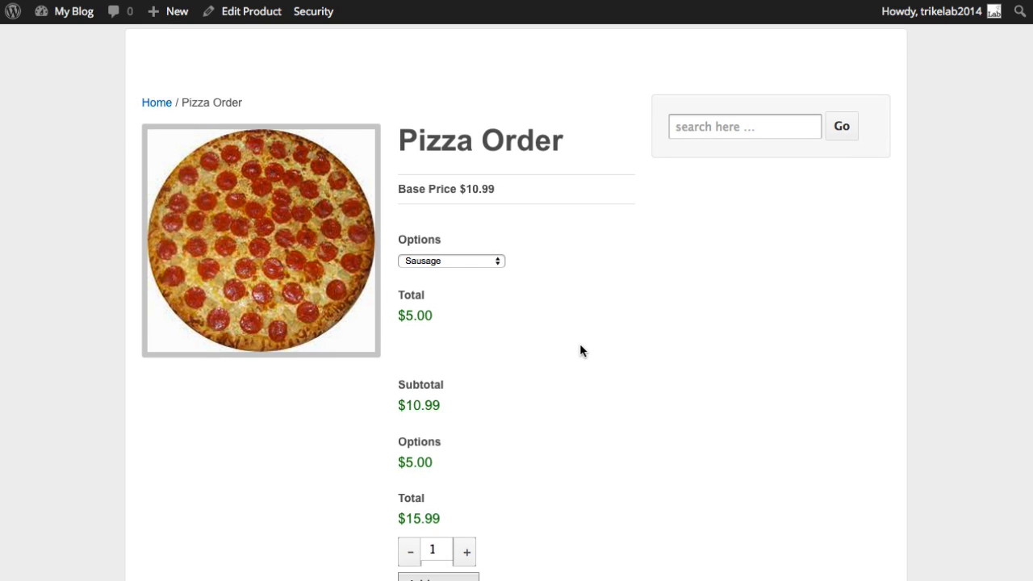
Switch the Pizza Order product's option to Spinach.
{"action": "left_click", "coordinate": [497, 261]}
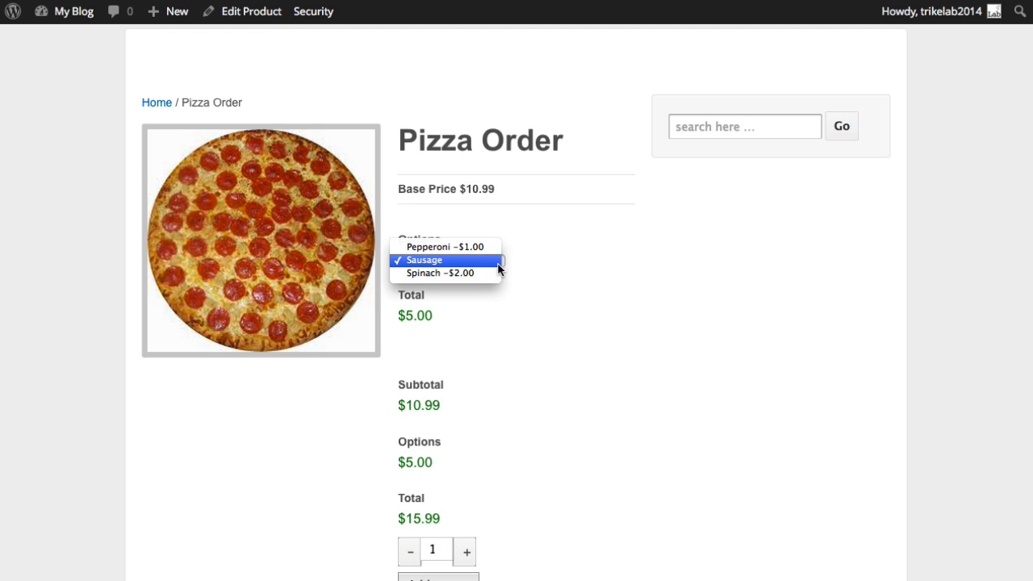
{"action": "left_click", "coordinate": [495, 275]}
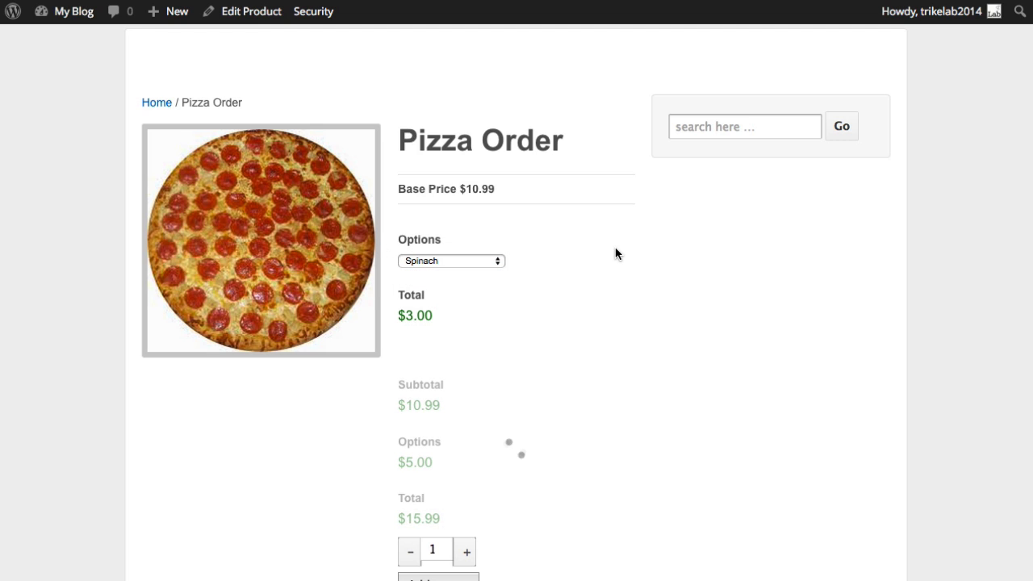
{"action": "scroll", "coordinate": [555, 368], "scroll_direction": "down", "scroll_amount": 1}
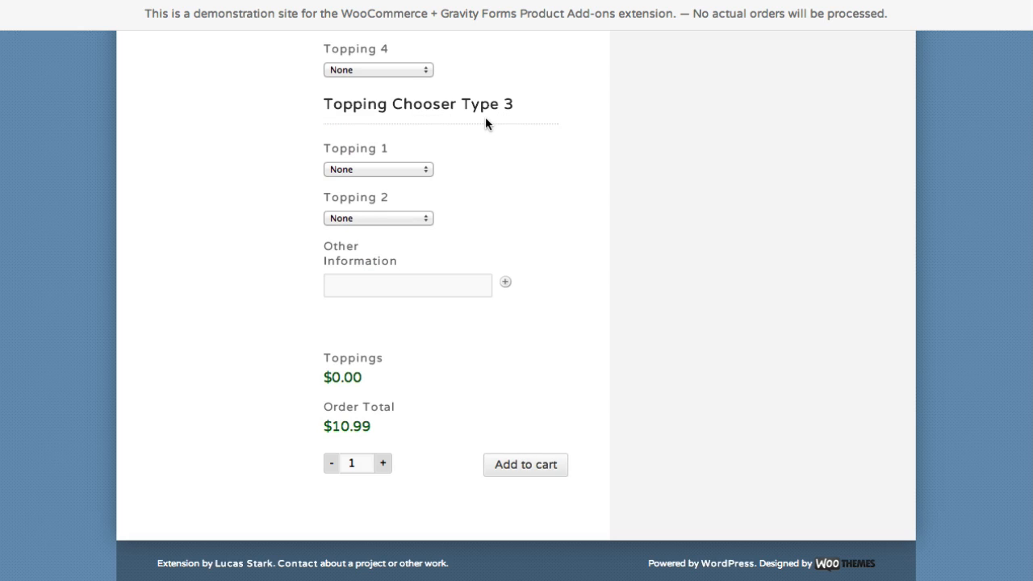
Visit the demo store's home page, go to its Demo Forms shop listing and open the Pizza Builder product.
{"action": "scroll", "coordinate": [485, 121], "scroll_direction": "up", "scroll_amount": 15}
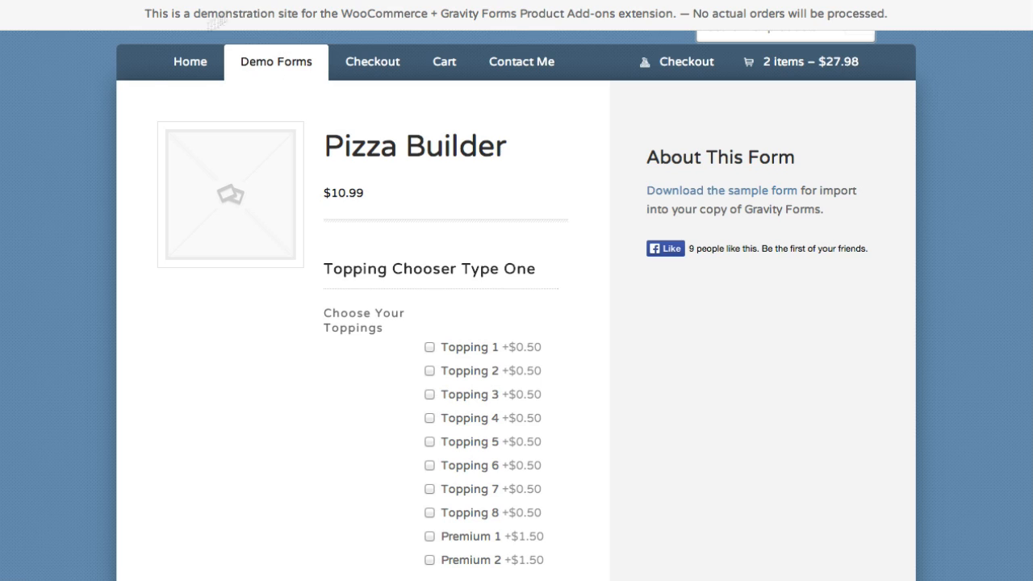
{"action": "left_click", "coordinate": [261, 62]}
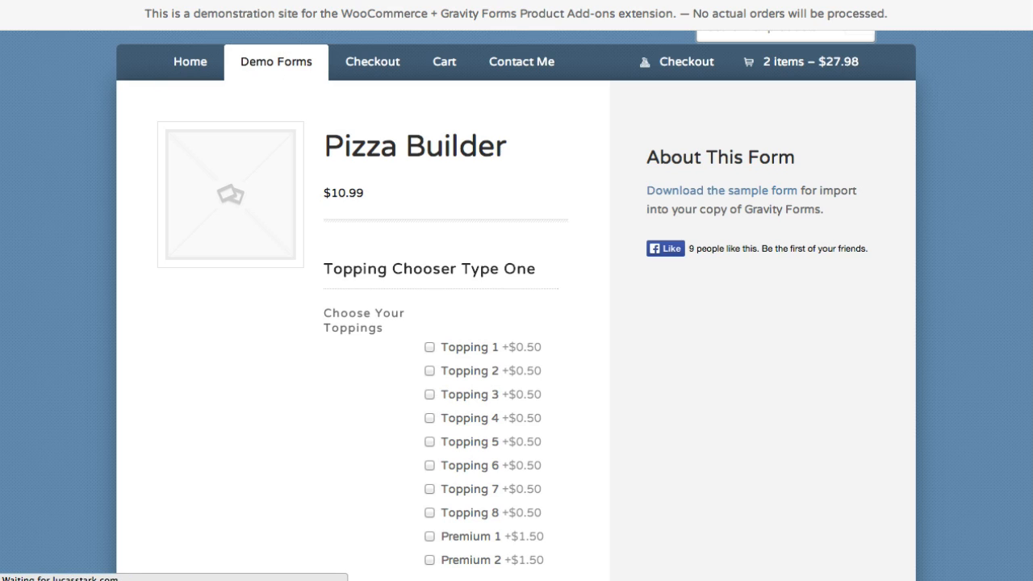
{"action": "left_click", "coordinate": [180, 65]}
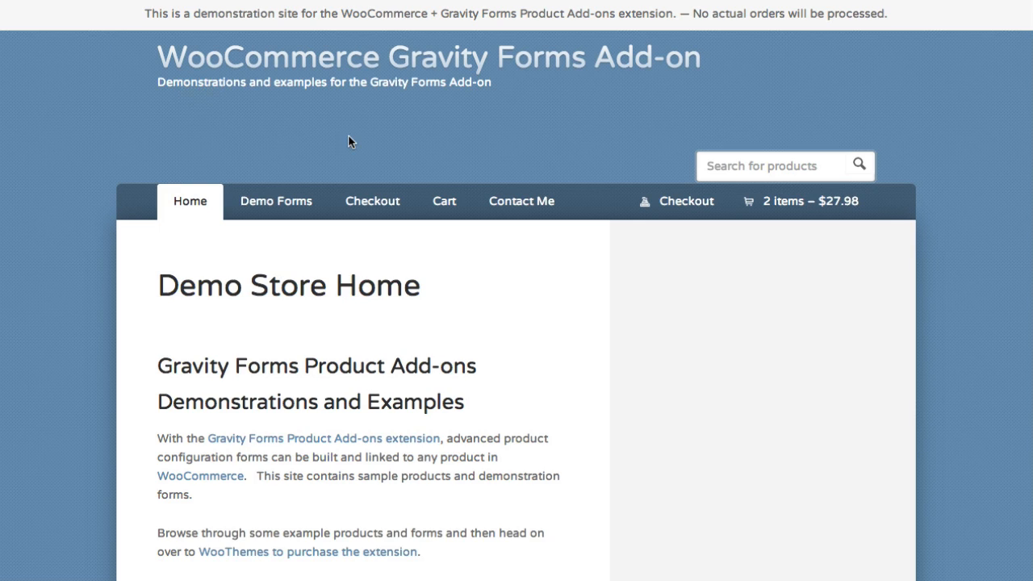
{"action": "left_click", "coordinate": [308, 205]}
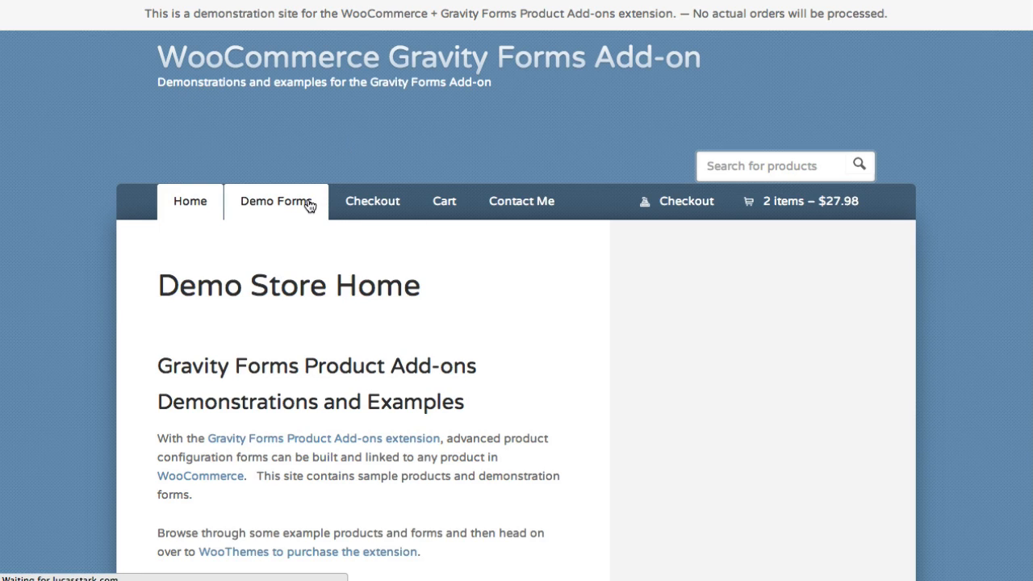
{"action": "scroll", "coordinate": [544, 233], "scroll_direction": "down", "scroll_amount": 3}
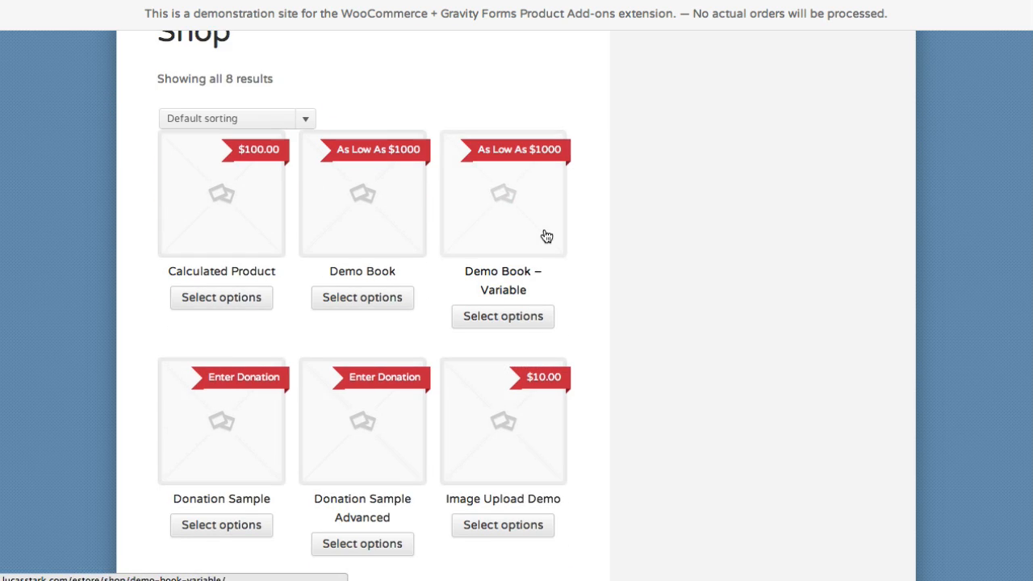
{"action": "scroll", "coordinate": [549, 237], "scroll_direction": "down", "scroll_amount": 5}
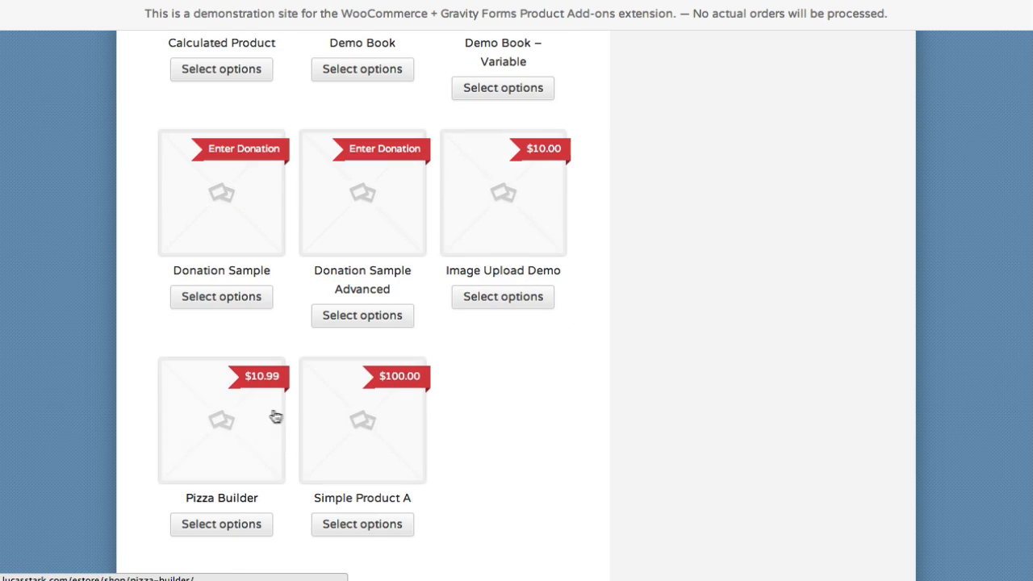
{"action": "left_click", "coordinate": [258, 421]}
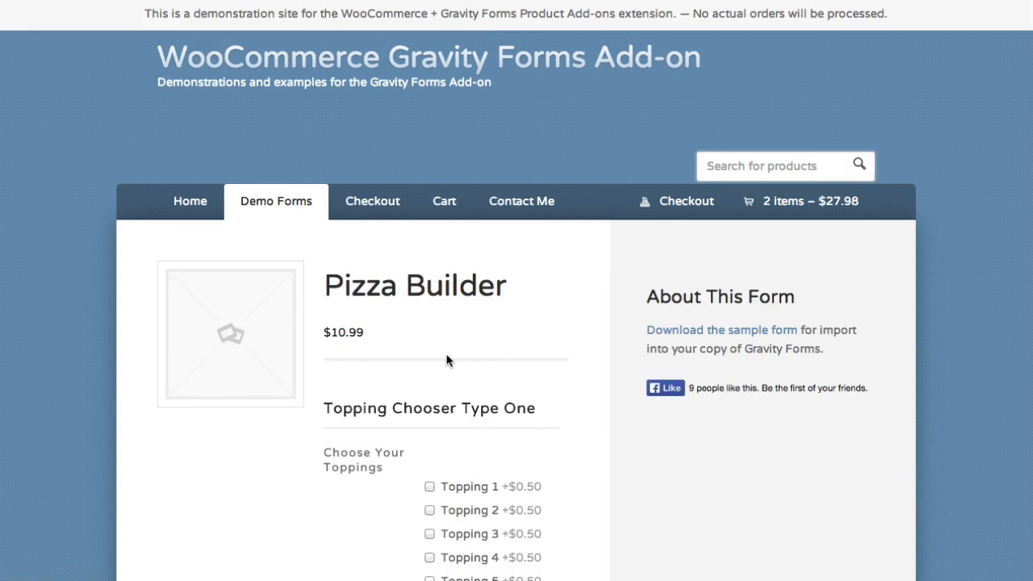
Select Topping 3, Topping 4 and Topping 5 under Topping Chooser Type One.
{"action": "scroll", "coordinate": [446, 359], "scroll_direction": "down", "scroll_amount": 10}
{"action": "scroll", "coordinate": [468, 277], "scroll_direction": "up", "scroll_amount": 3}
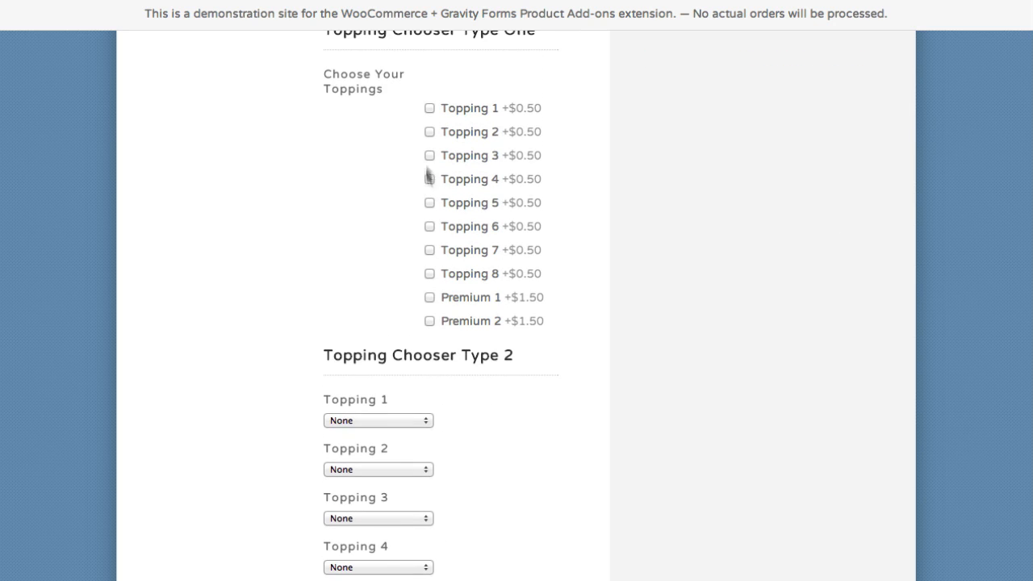
{"action": "left_click", "coordinate": [429, 155]}
{"action": "left_click", "coordinate": [428, 179]}
{"action": "left_click", "coordinate": [429, 202]}
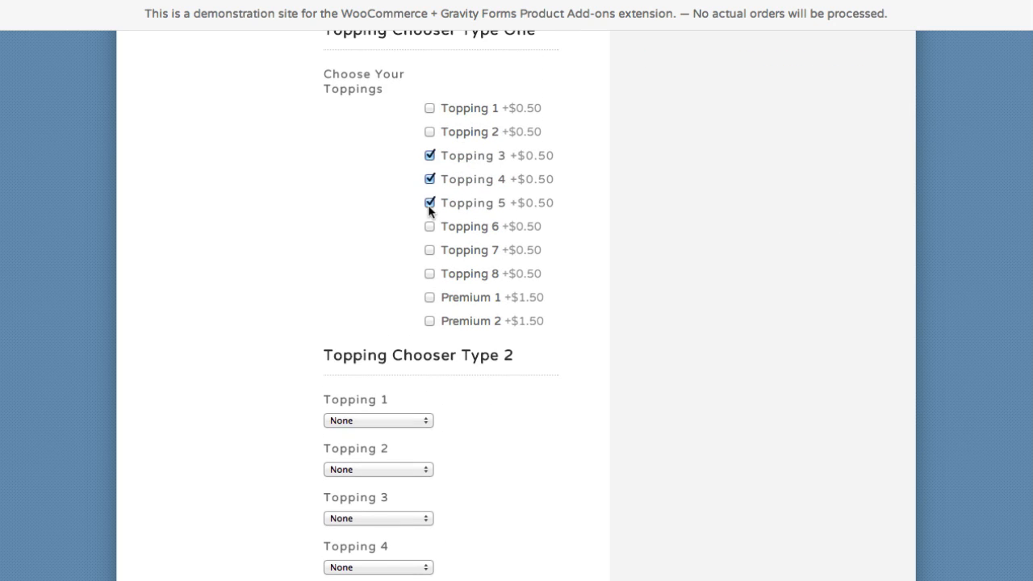
Set Topping 1 under Topping Chooser Type 2 to Full and check how the option prices adjust.
{"action": "scroll", "coordinate": [532, 224], "scroll_direction": "down", "scroll_amount": 2}
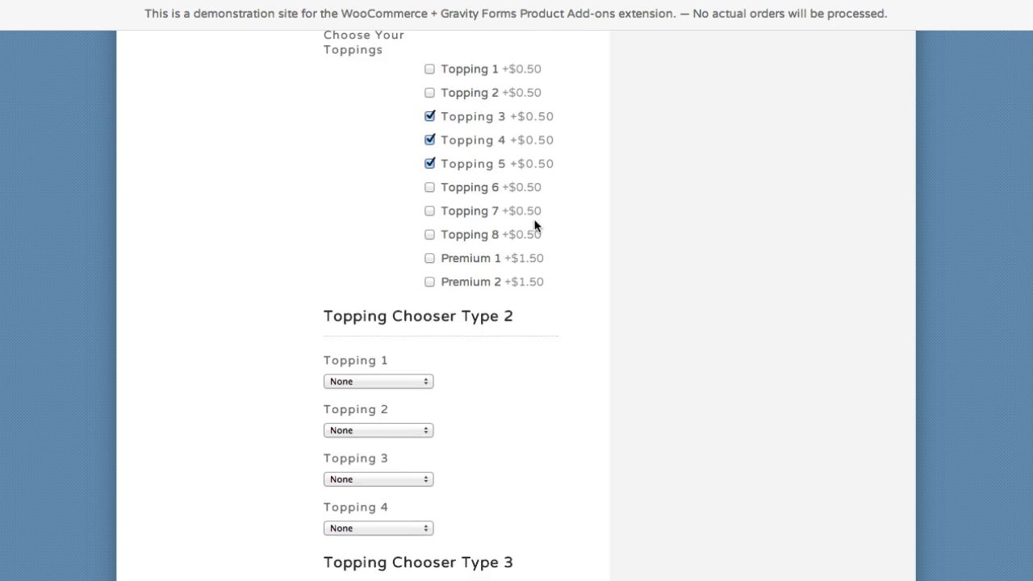
{"action": "left_click", "coordinate": [416, 379]}
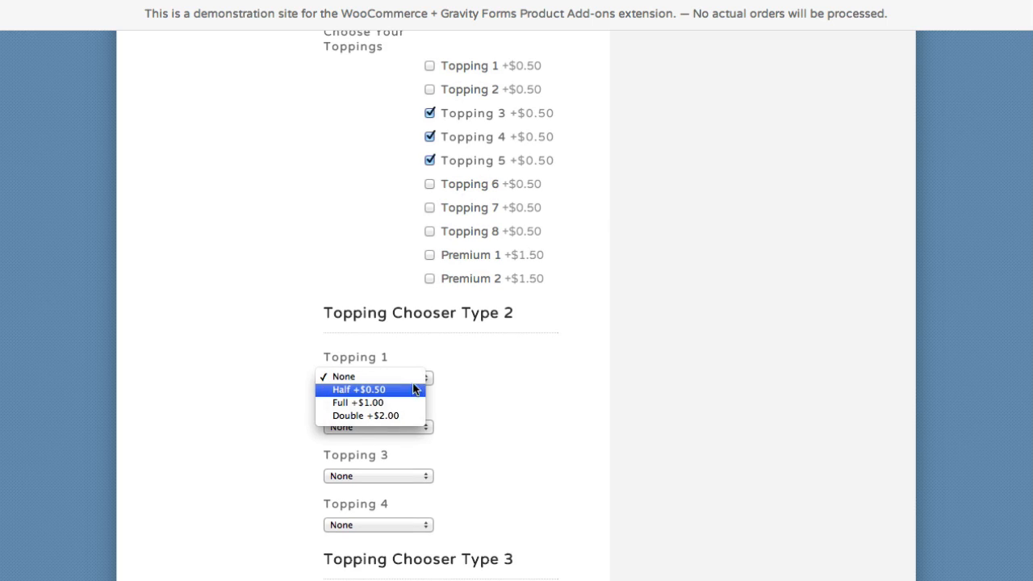
{"action": "left_click", "coordinate": [410, 403]}
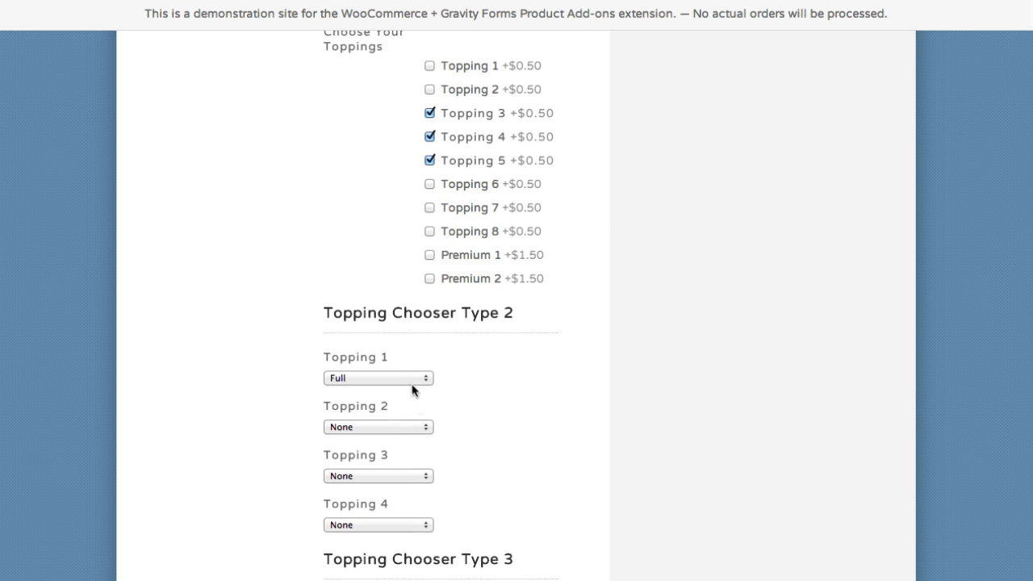
{"action": "left_click", "coordinate": [407, 379]}
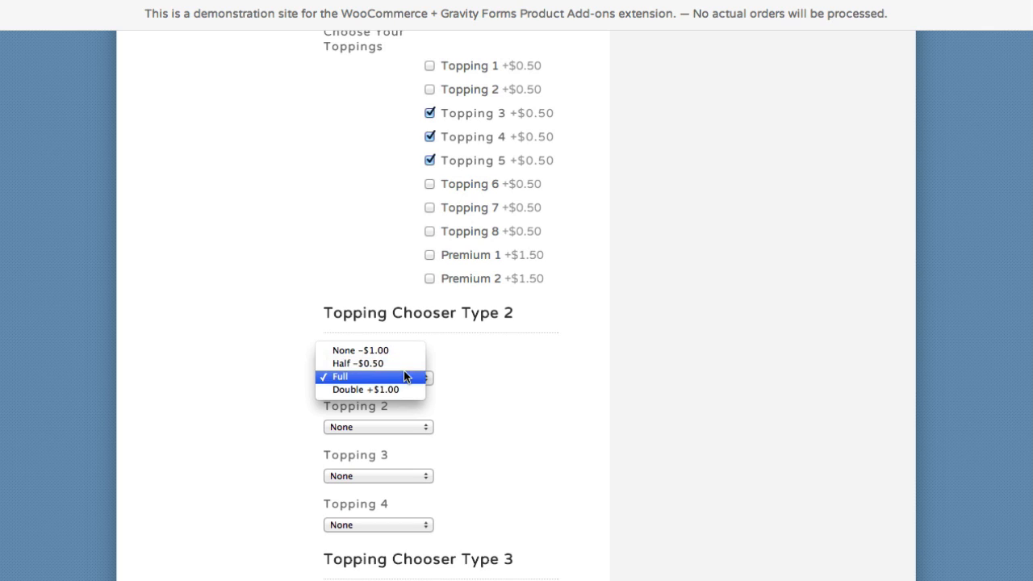
{"action": "left_click", "coordinate": [529, 347]}
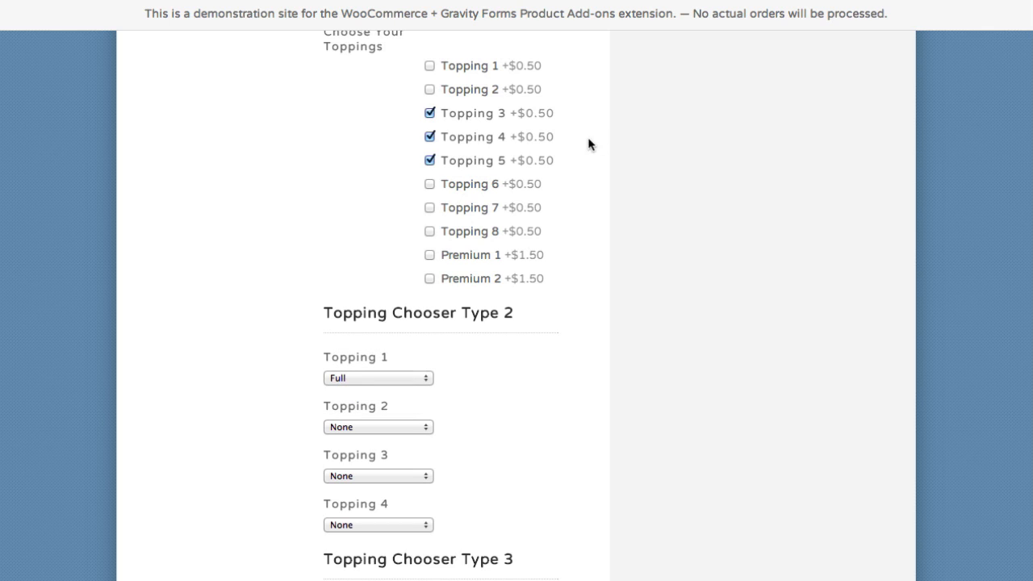
Review the Topping Chooser Type 3 fields, the toppings cost and the order total of the Pizza Builder form.
{"action": "scroll", "coordinate": [586, 211], "scroll_direction": "down", "scroll_amount": 1}
{"action": "scroll", "coordinate": [586, 211], "scroll_direction": "down", "scroll_amount": 5}
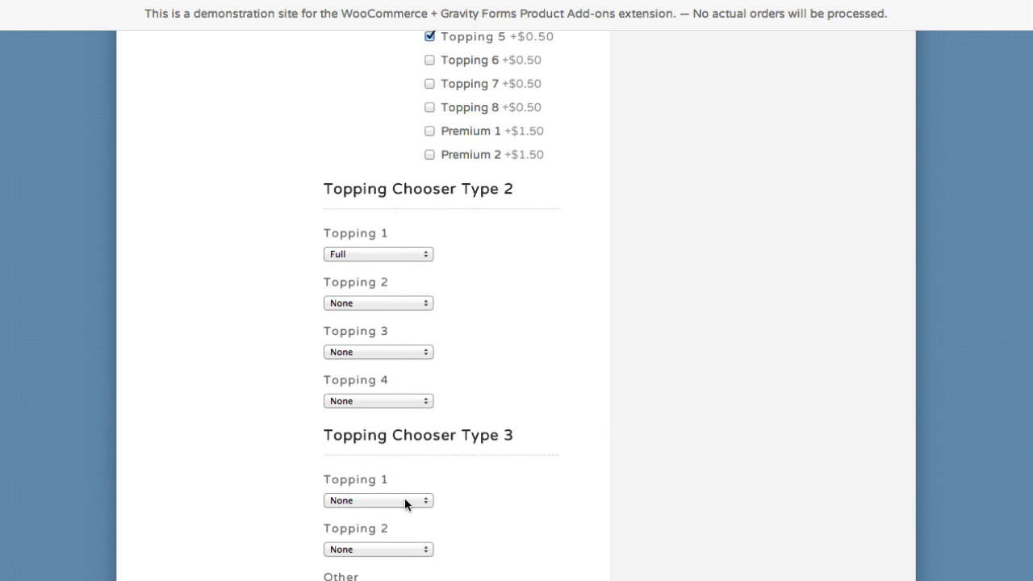
{"action": "scroll", "coordinate": [405, 498], "scroll_direction": "down", "scroll_amount": 1}
{"action": "left_click", "coordinate": [398, 522]}
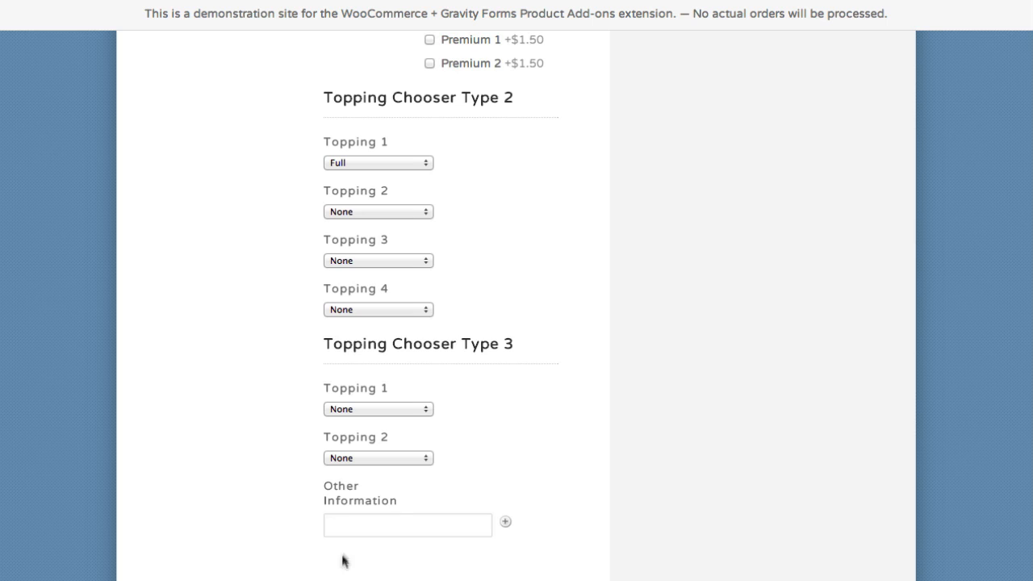
{"action": "scroll", "coordinate": [576, 212], "scroll_direction": "down", "scroll_amount": 7}
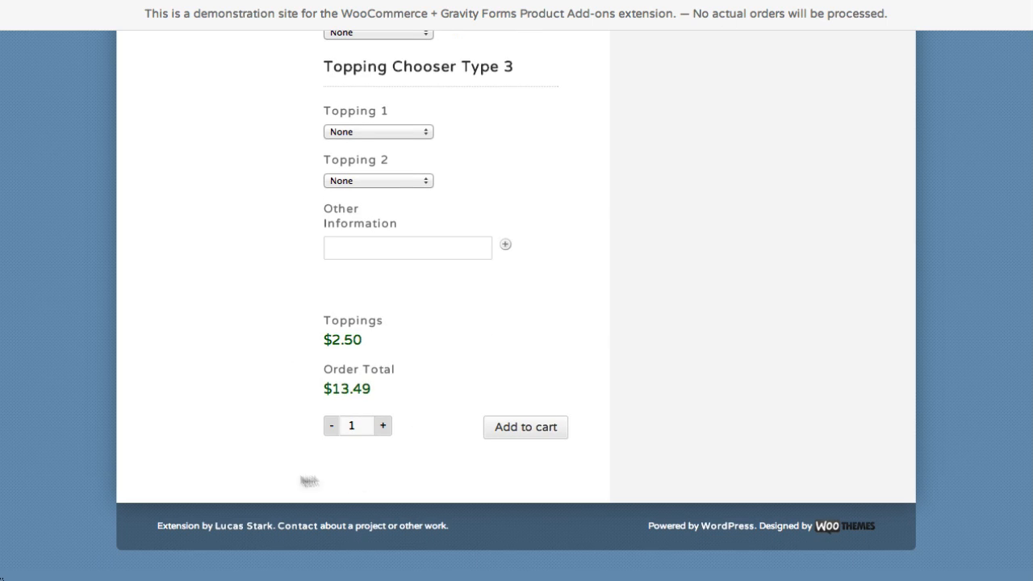
{"action": "left_click_drag", "start_coordinate": [325, 389], "coordinate": [369, 393]}
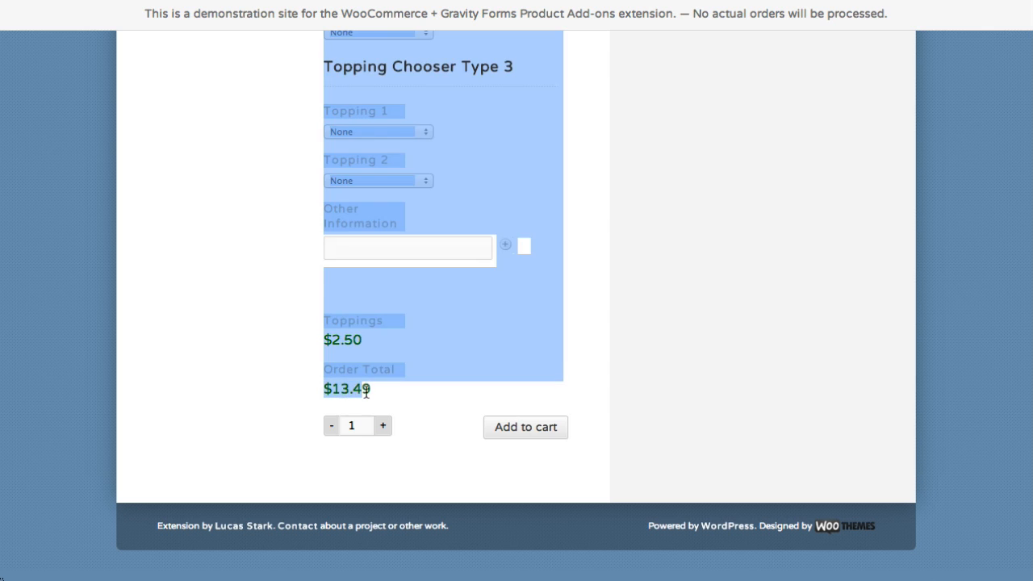
{"action": "left_click", "coordinate": [369, 392]}
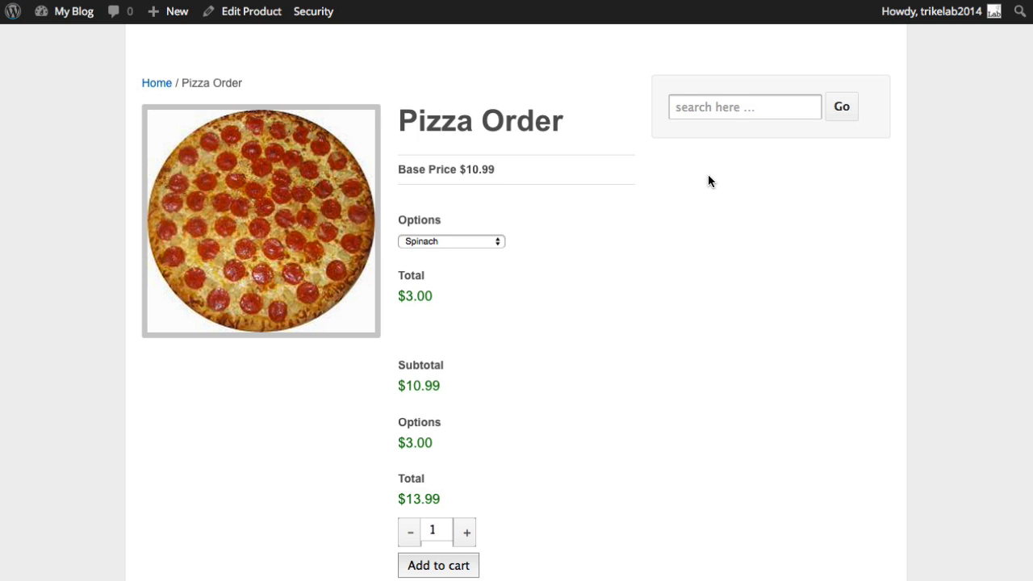
Return to the Pizza Order product, check its price total and add the Spinach pizza to the cart.
{"action": "scroll", "coordinate": [707, 174], "scroll_direction": "down", "scroll_amount": 4}
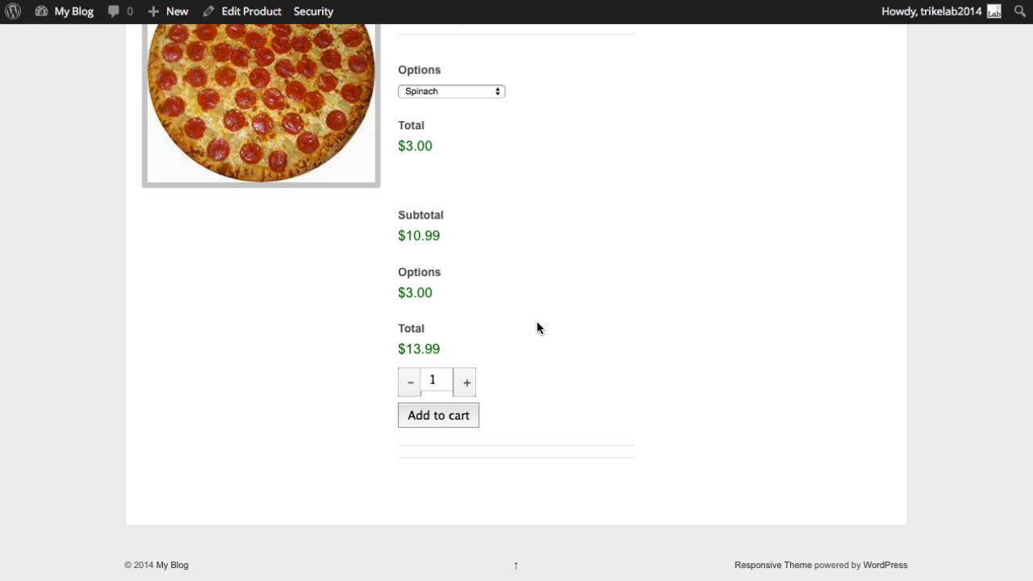
{"action": "scroll", "coordinate": [508, 117], "scroll_direction": "up", "scroll_amount": 2}
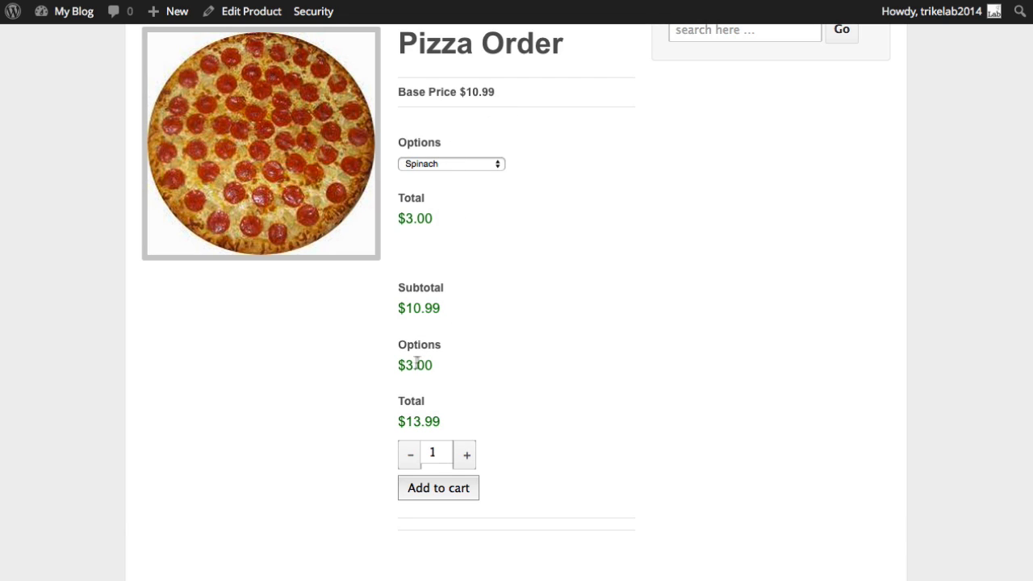
{"action": "left_click_drag", "start_coordinate": [405, 420], "coordinate": [482, 422]}
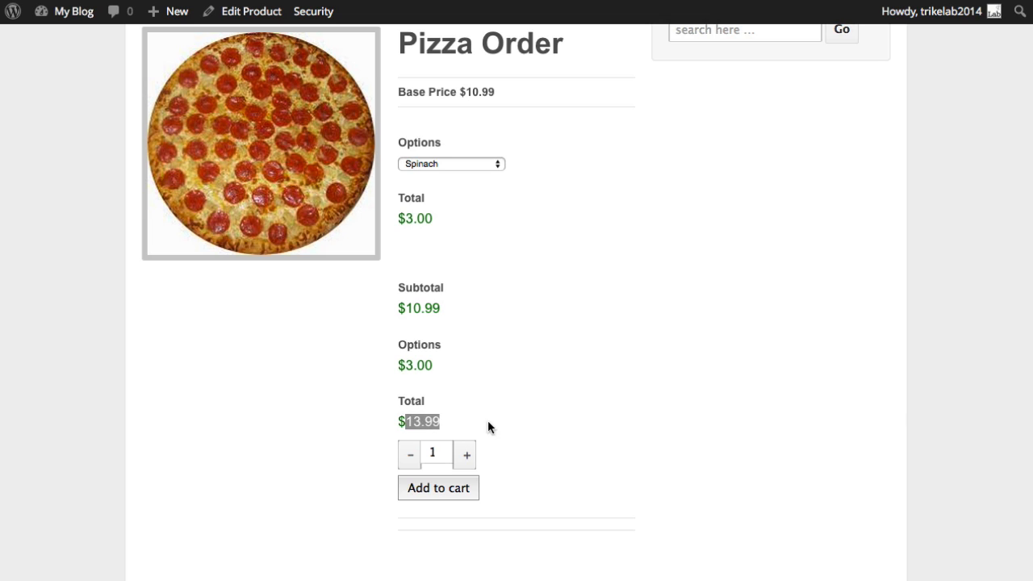
{"action": "left_click", "coordinate": [487, 426]}
{"action": "left_click", "coordinate": [453, 489]}
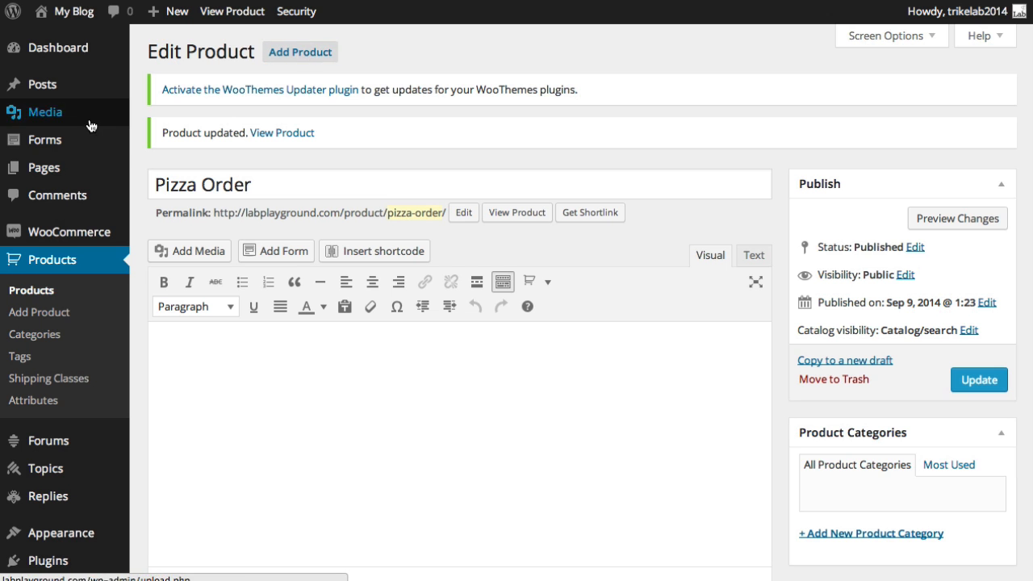
View the newest Pizza Order entry of the New Pizza form and compare it with the Pizza Order item in the cart.
{"action": "mouse_move", "coordinate": [18, 143]}
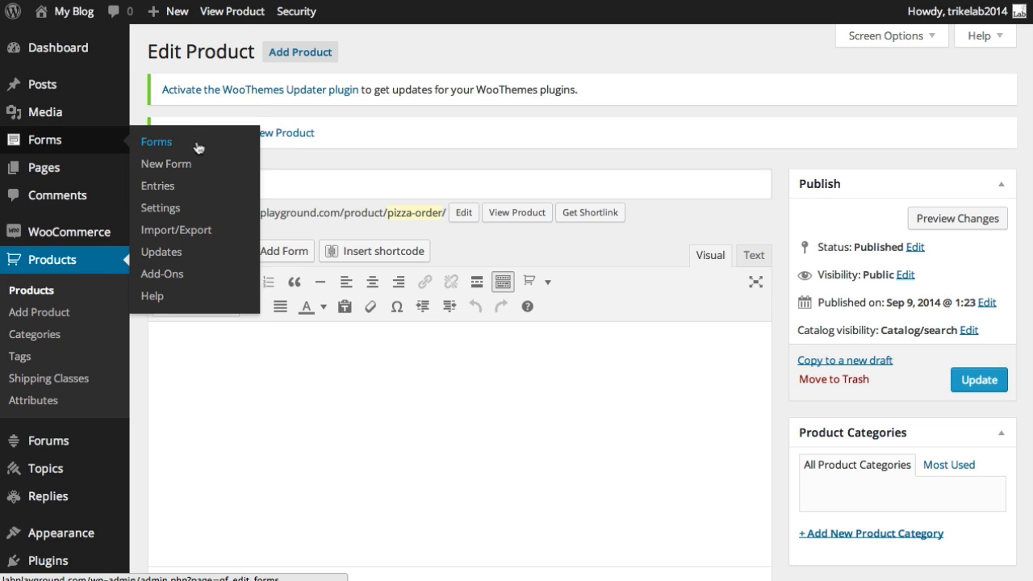
{"action": "left_click", "coordinate": [168, 194]}
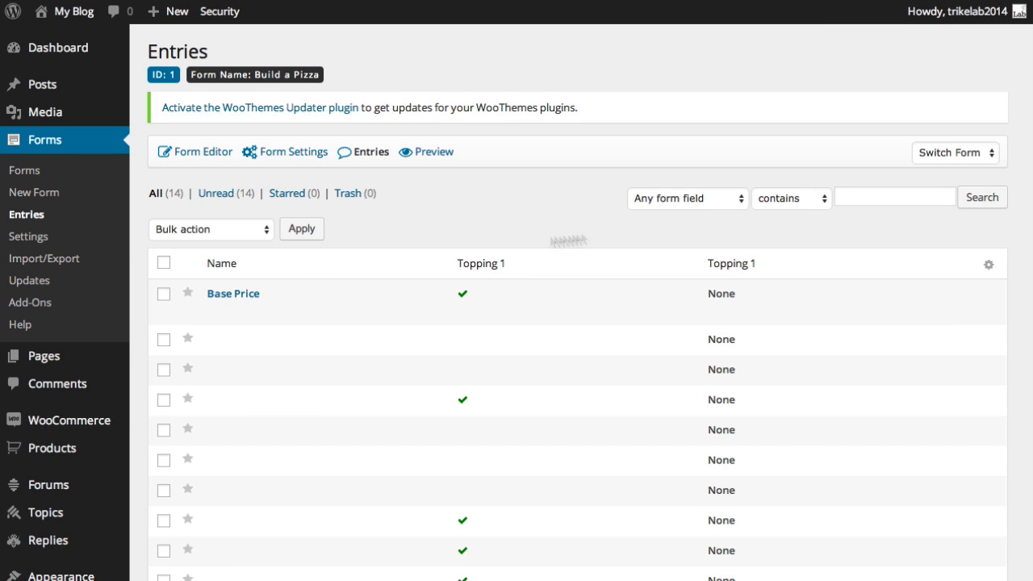
{"action": "left_click", "coordinate": [962, 148]}
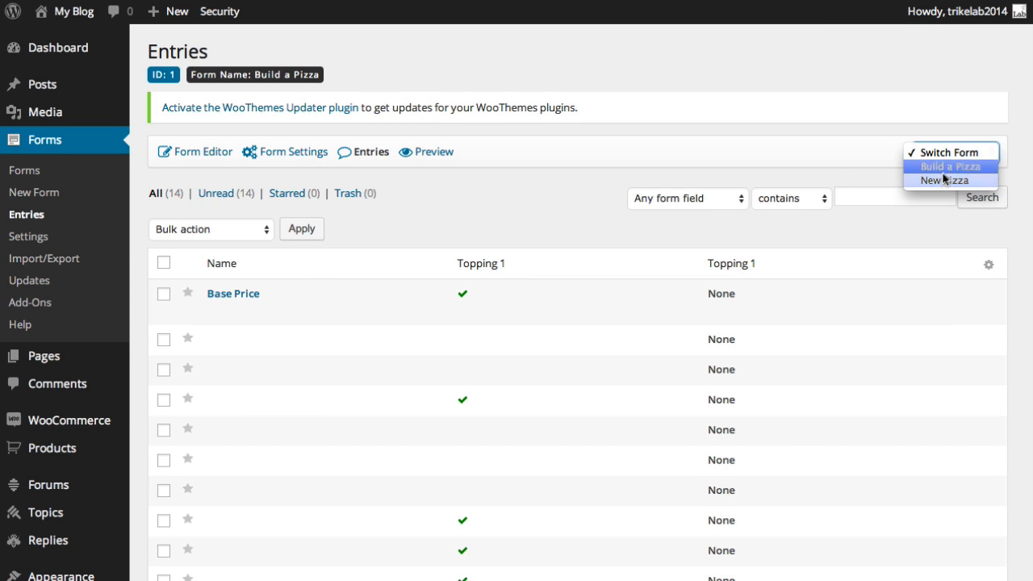
{"action": "left_click", "coordinate": [943, 181]}
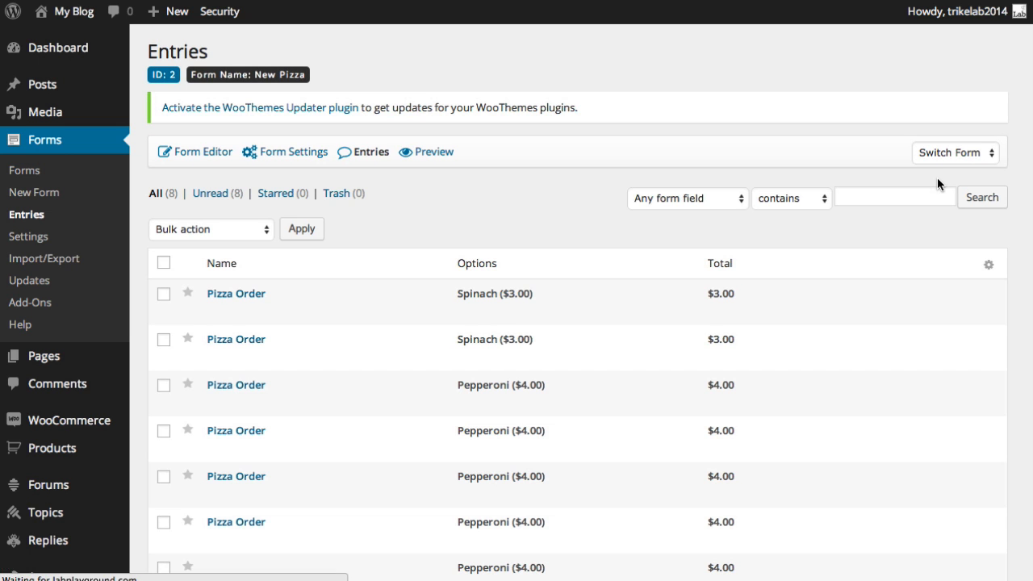
{"action": "mouse_move", "coordinate": [238, 295]}
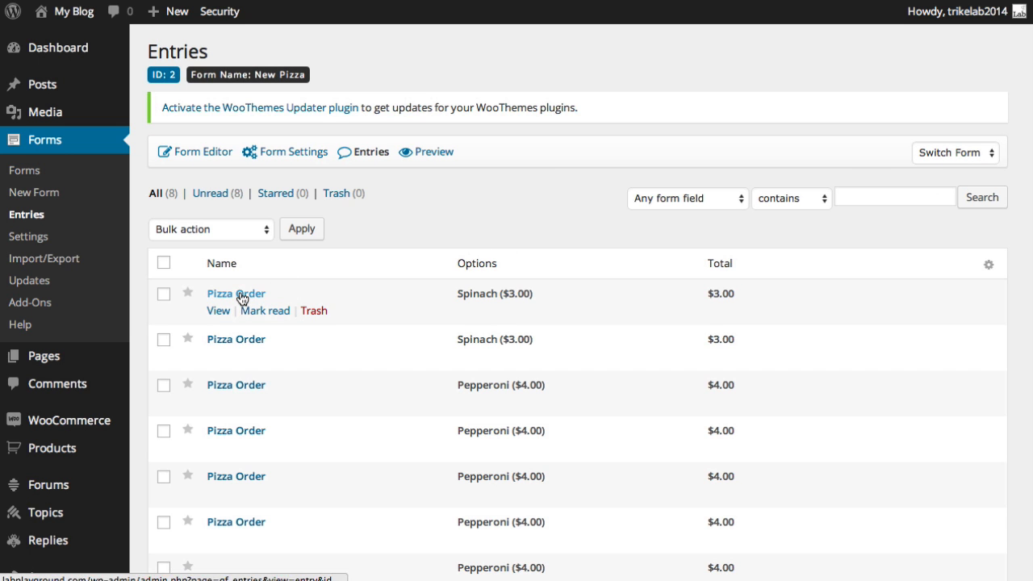
{"action": "left_click", "coordinate": [219, 311]}
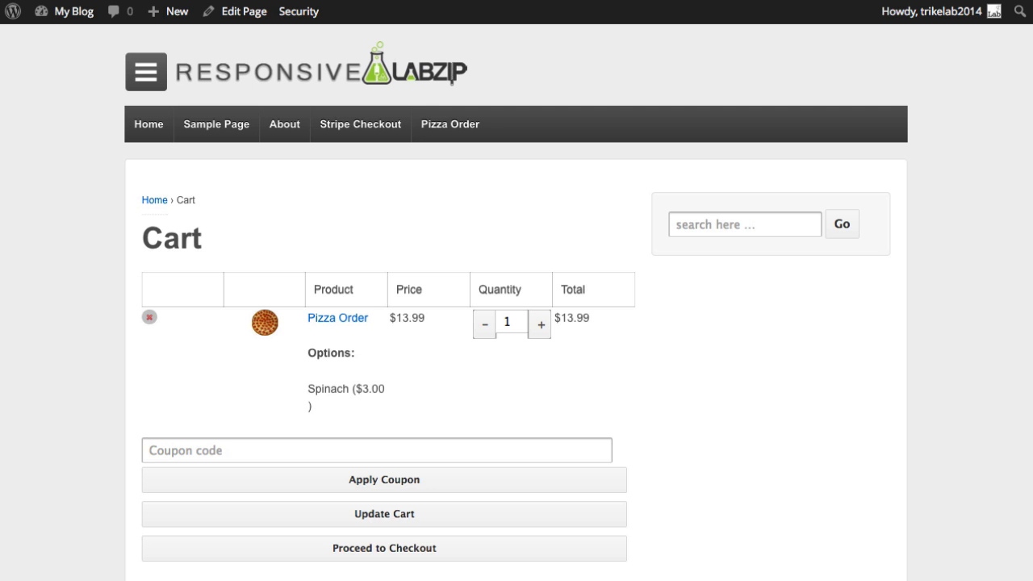
{"action": "left_click", "coordinate": [456, 120]}
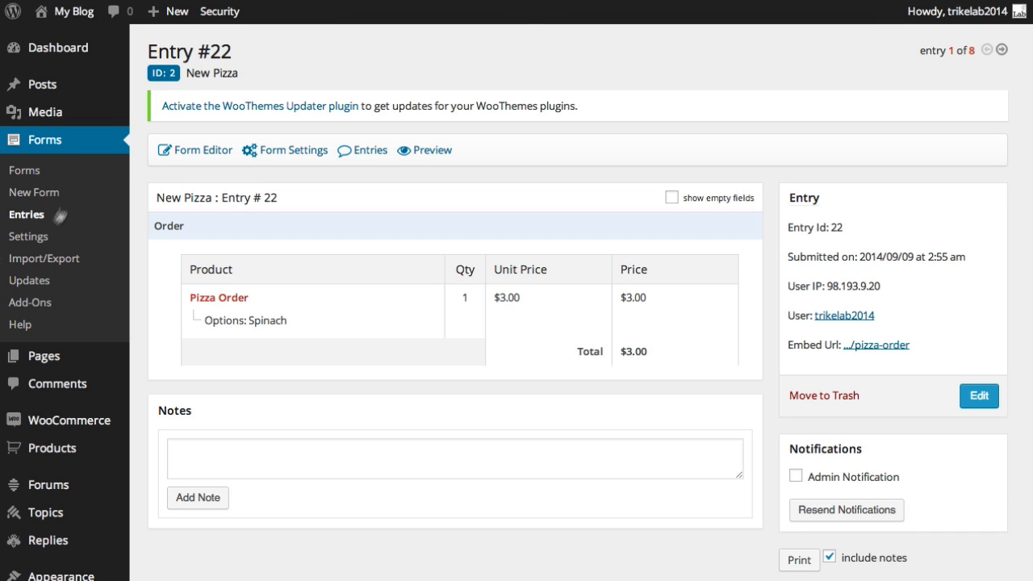
Check the forms list and the installed plugins for Gravity Forms and WooCommerce - Gravity Forms Product Add-Ons.
{"action": "left_click", "coordinate": [26, 172]}
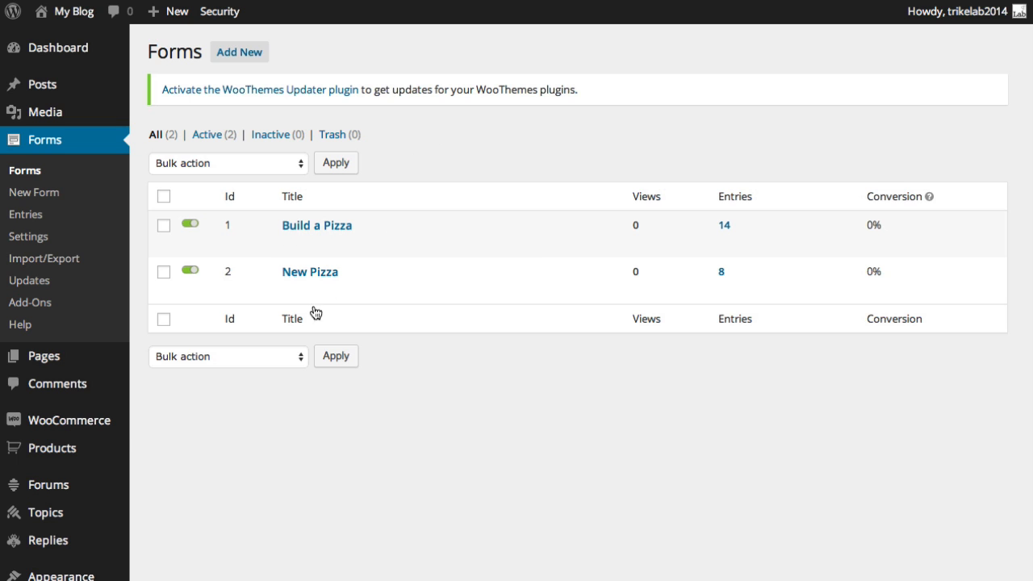
{"action": "scroll", "coordinate": [134, 433], "scroll_direction": "down", "scroll_amount": 2}
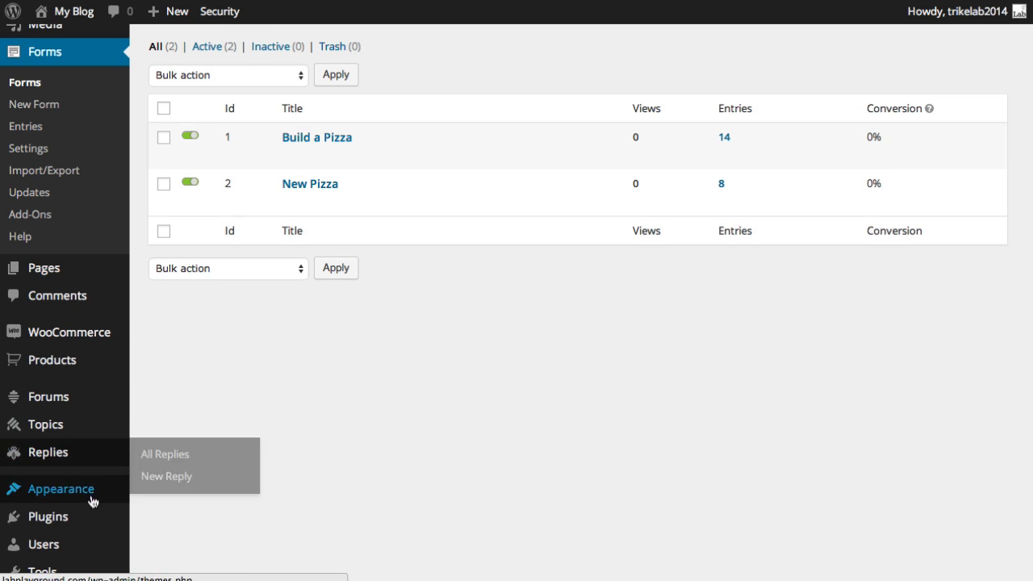
{"action": "mouse_move", "coordinate": [89, 513]}
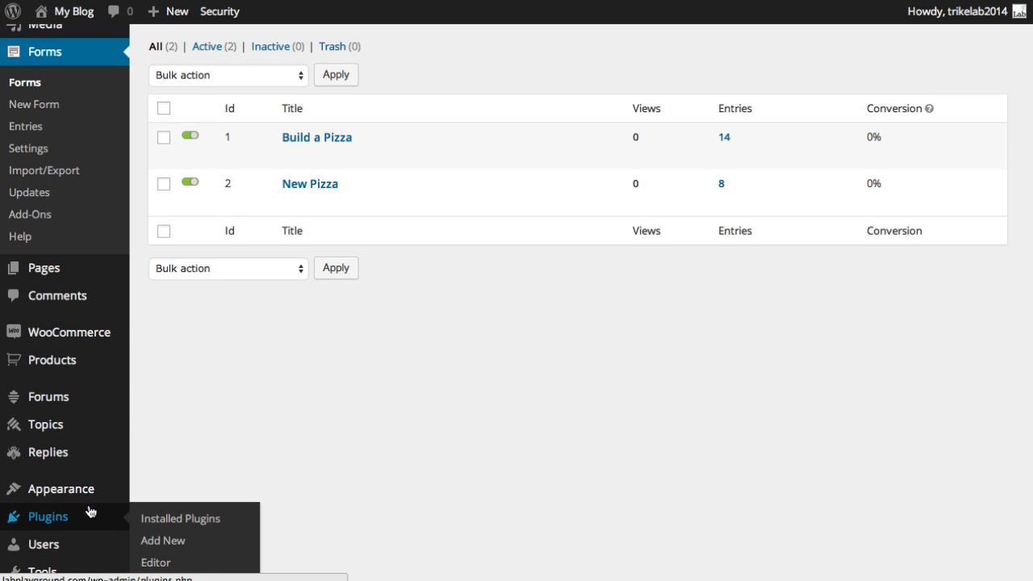
{"action": "left_click", "coordinate": [183, 518]}
{"action": "scroll", "coordinate": [593, 456], "scroll_direction": "down", "scroll_amount": 3}
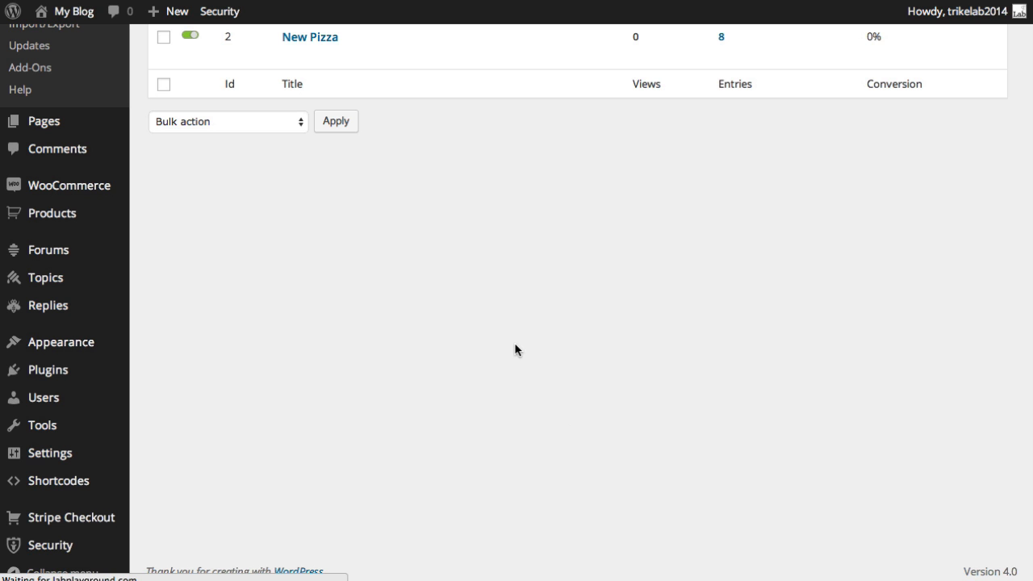
{"action": "scroll", "coordinate": [506, 348], "scroll_direction": "down", "scroll_amount": 10}
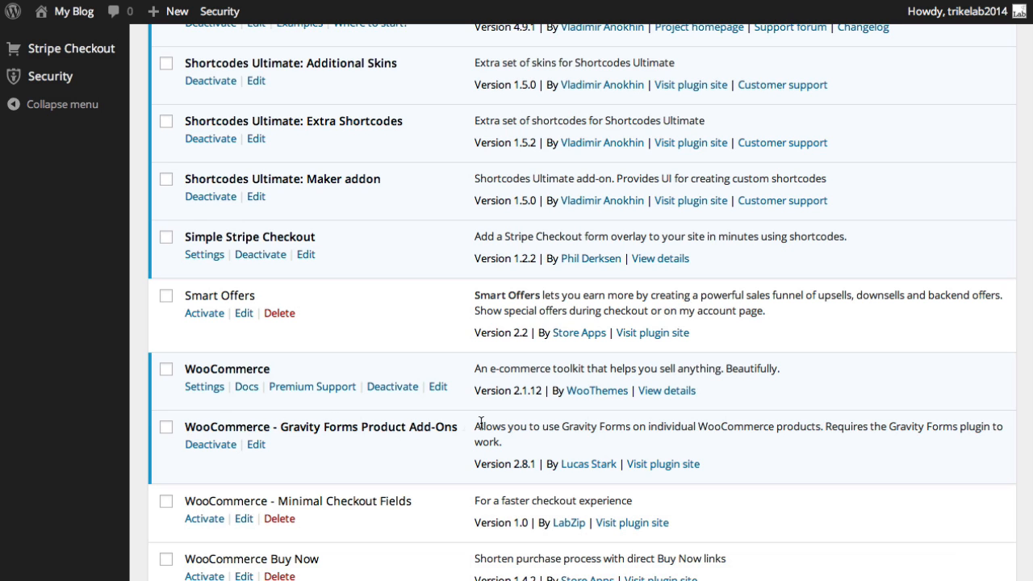
{"action": "scroll", "coordinate": [456, 431], "scroll_direction": "up", "scroll_amount": 5}
{"action": "scroll", "coordinate": [456, 431], "scroll_direction": "up", "scroll_amount": 3}
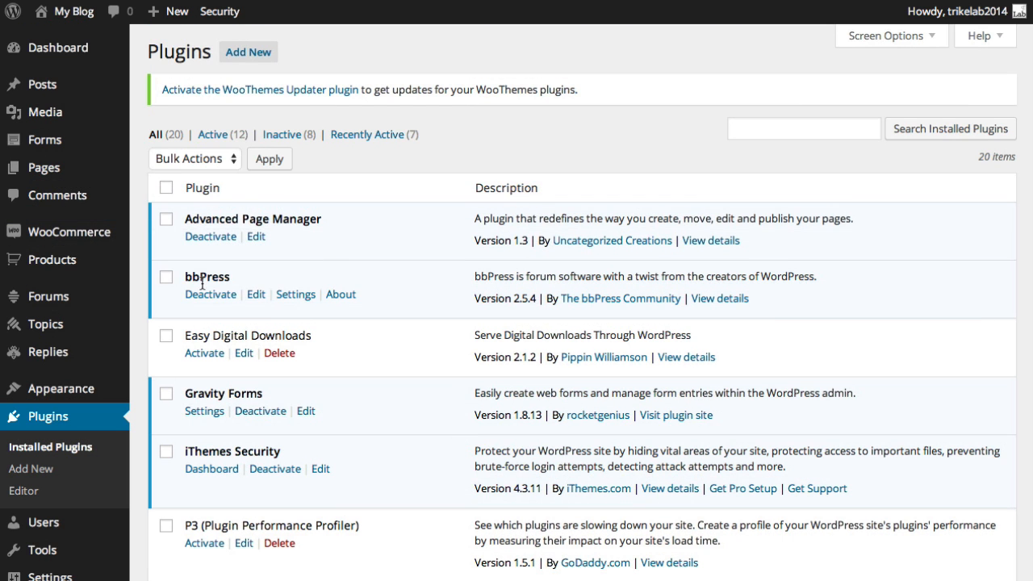
Open the New Pizza form for editing and show the available pricing fields.
{"action": "mouse_move", "coordinate": [53, 143]}
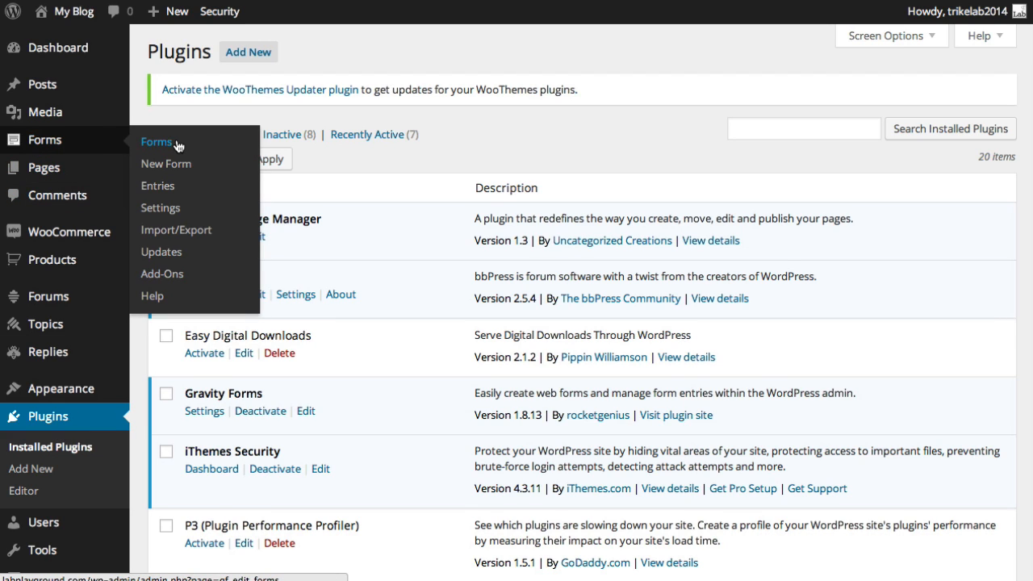
{"action": "left_click", "coordinate": [177, 145]}
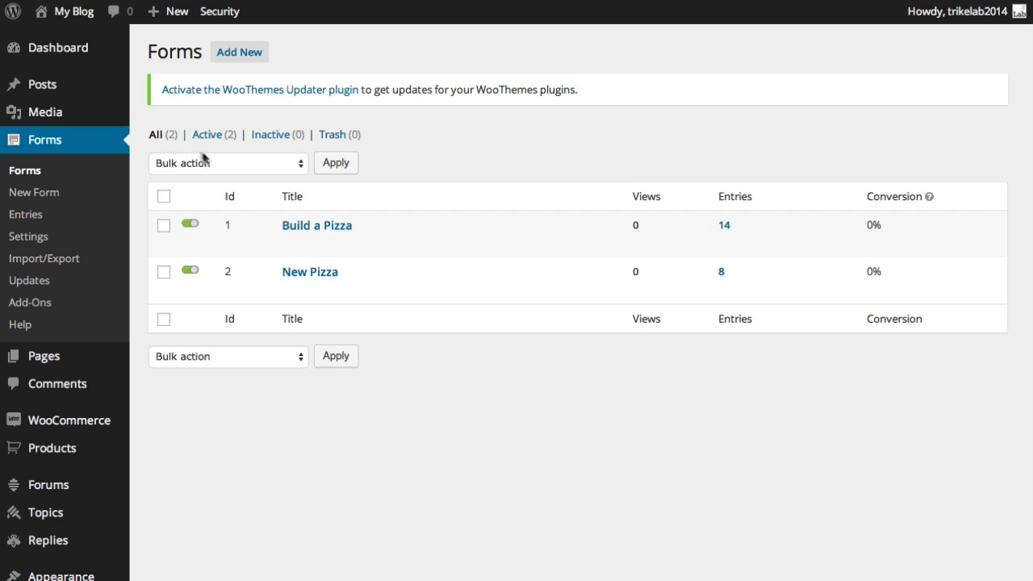
{"action": "mouse_move", "coordinate": [347, 227]}
{"action": "mouse_move", "coordinate": [293, 300]}
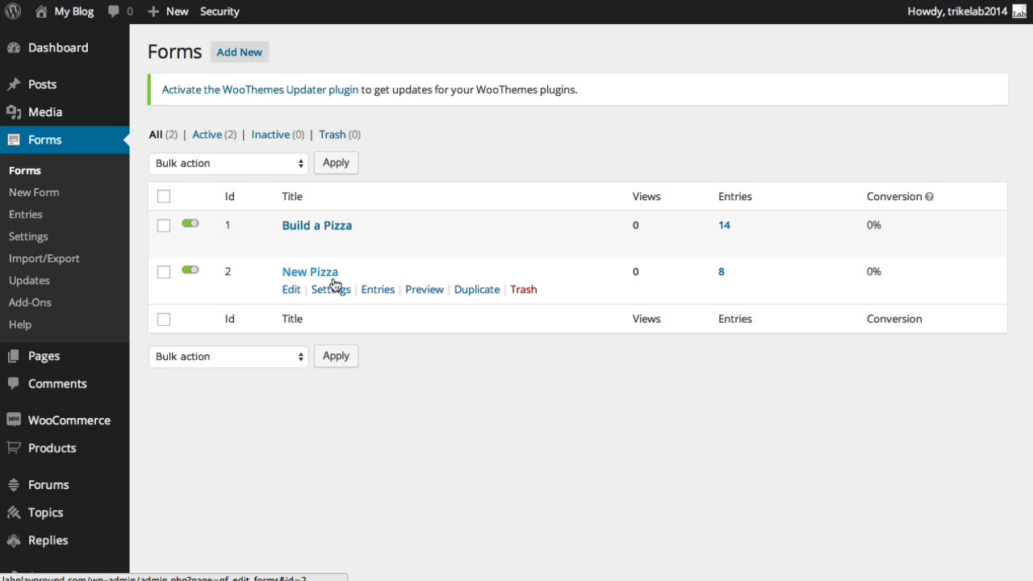
{"action": "left_click", "coordinate": [292, 291]}
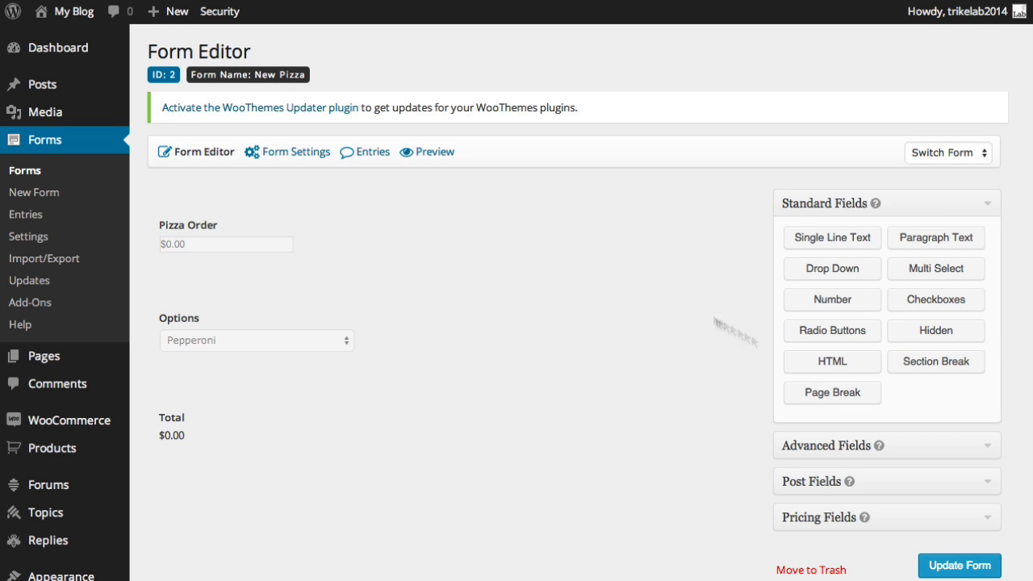
{"action": "left_click", "coordinate": [979, 519]}
{"action": "scroll", "coordinate": [1007, 484], "scroll_direction": "down", "scroll_amount": 1}
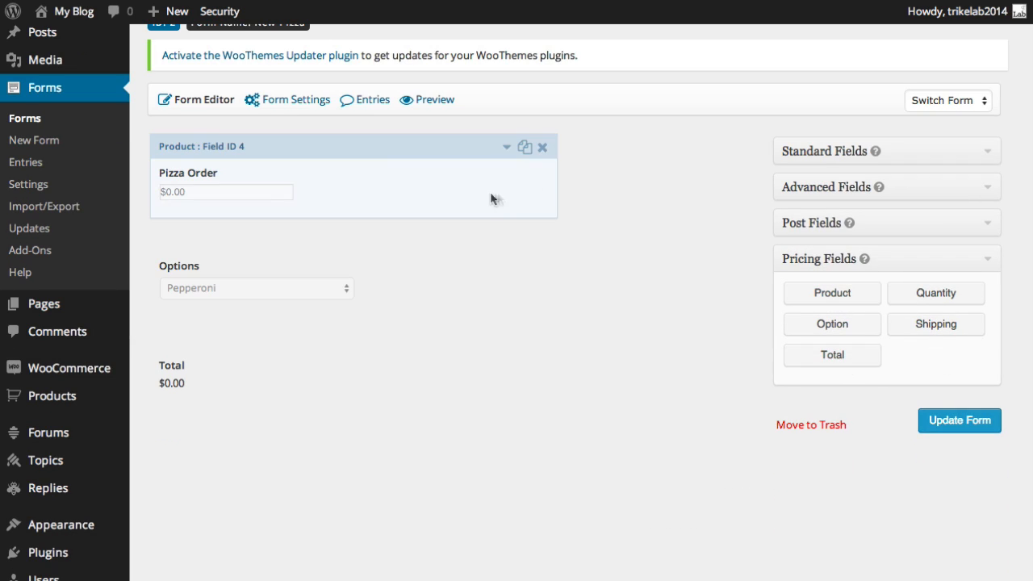
Examine the label, field type and price of the form's Pizza Order product field.
{"action": "left_click", "coordinate": [505, 152]}
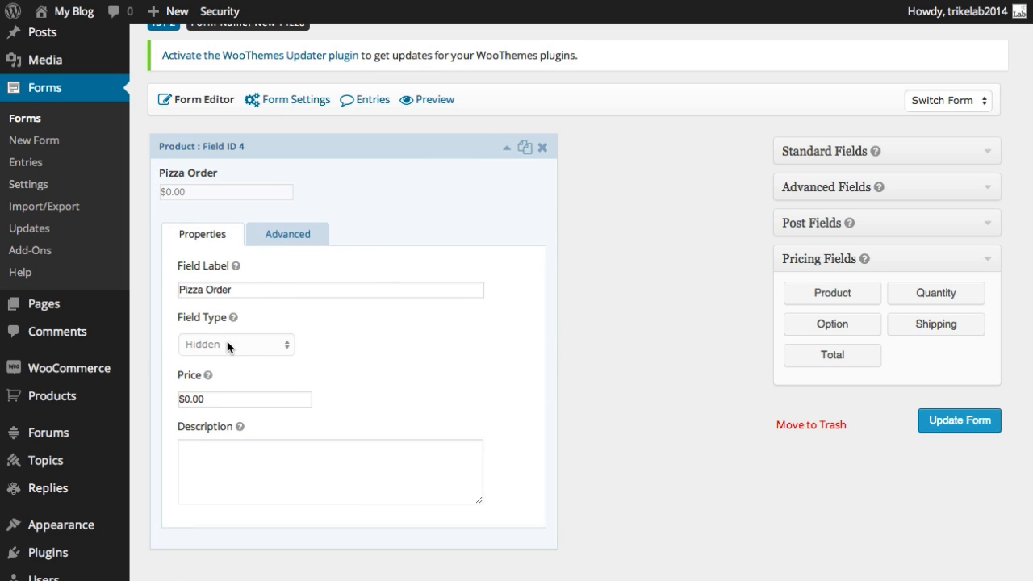
{"action": "left_click_drag", "start_coordinate": [251, 289], "coordinate": [127, 289]}
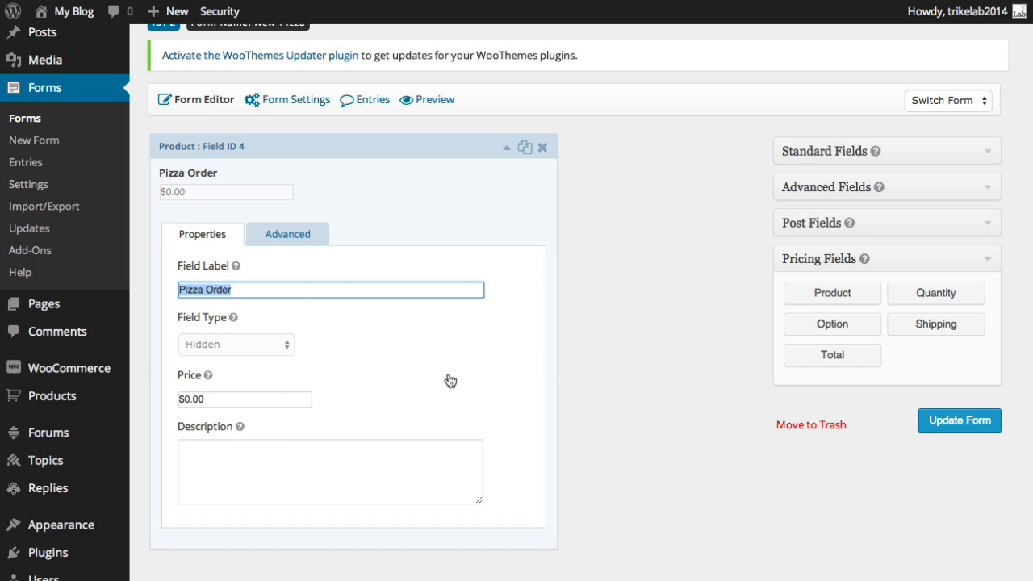
{"action": "left_click_drag", "start_coordinate": [260, 401], "coordinate": [159, 381]}
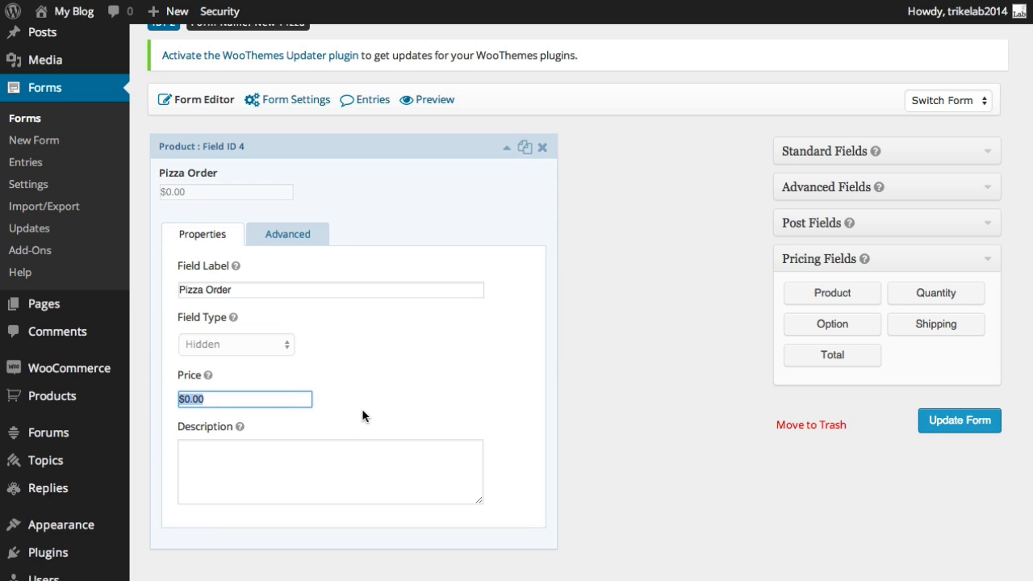
Change the field type of the Options field to Checkboxes and review its priced choices.
{"action": "scroll", "coordinate": [534, 366], "scroll_direction": "down", "scroll_amount": 3}
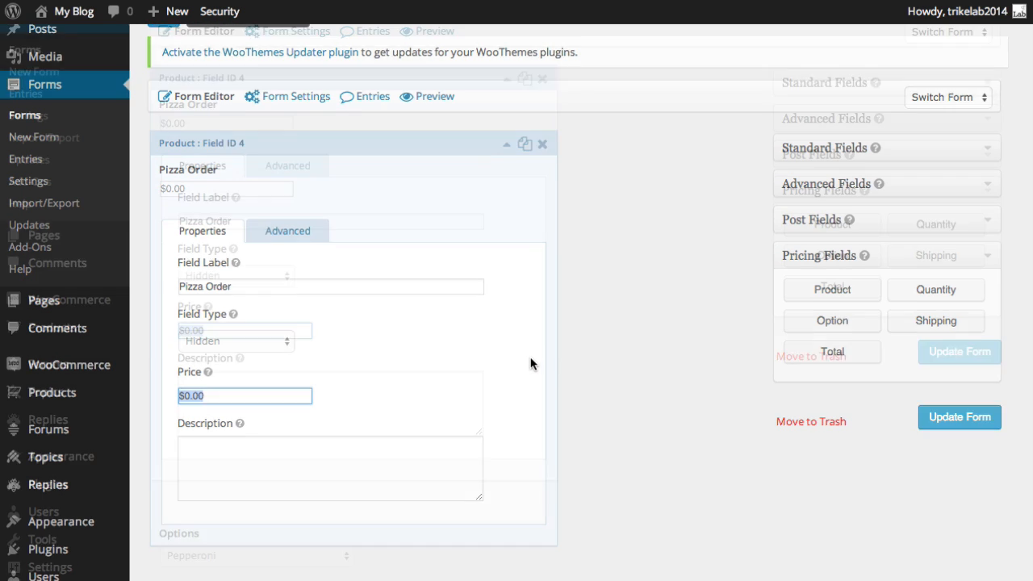
{"action": "scroll", "coordinate": [484, 439], "scroll_direction": "down", "scroll_amount": 2}
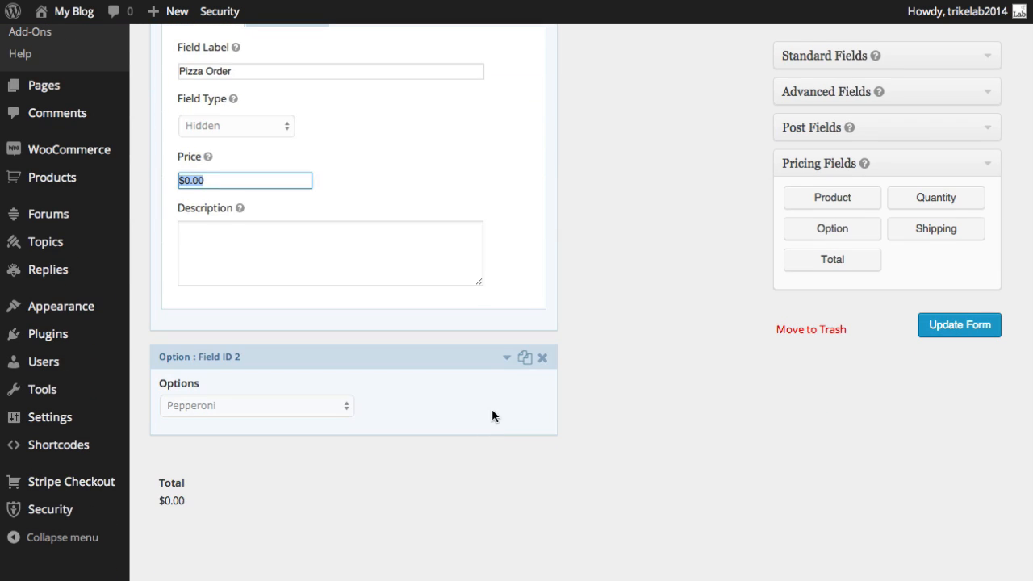
{"action": "left_click", "coordinate": [507, 360]}
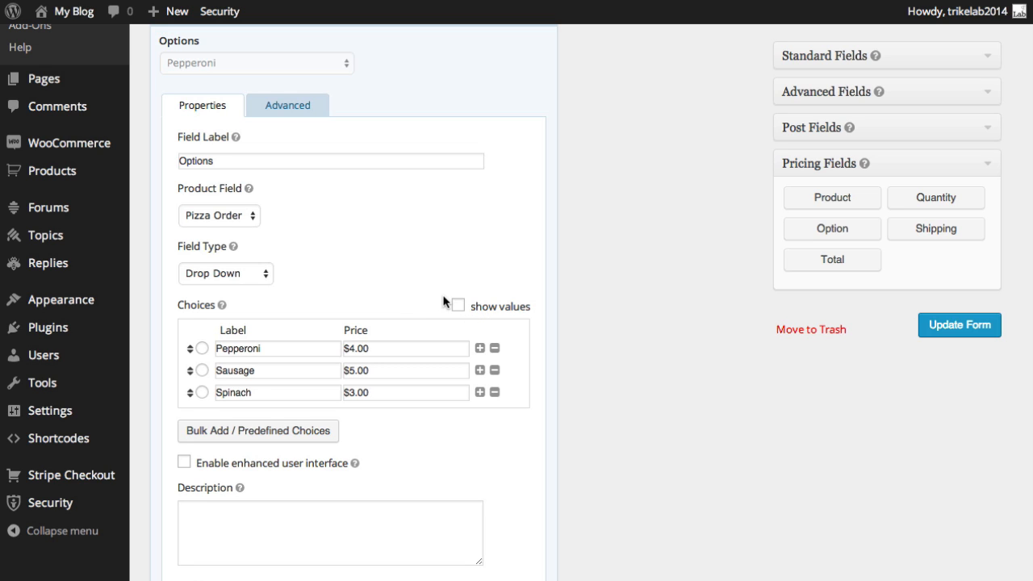
{"action": "left_click", "coordinate": [252, 277]}
{"action": "left_click", "coordinate": [255, 287]}
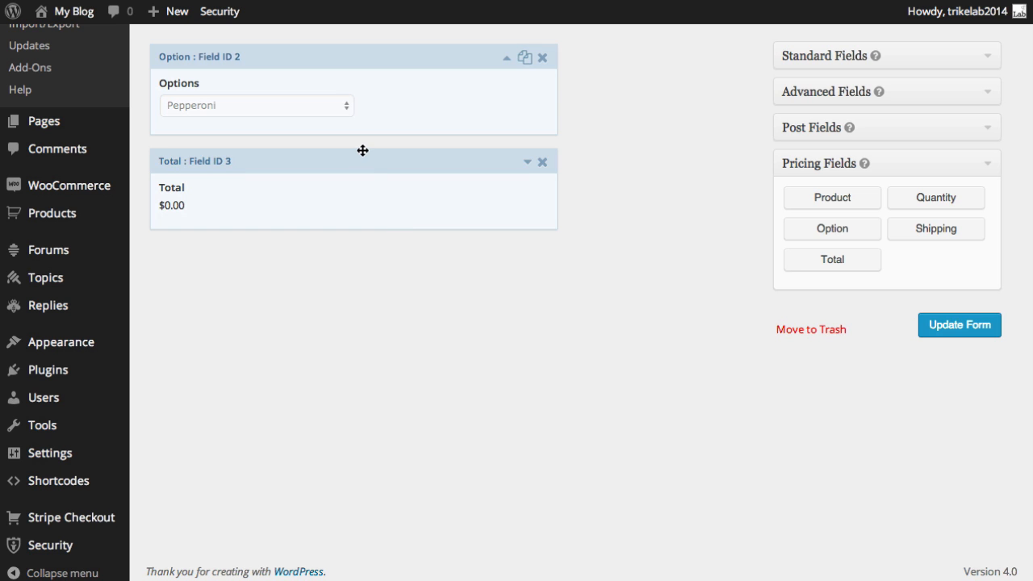
{"action": "left_click", "coordinate": [417, 83]}
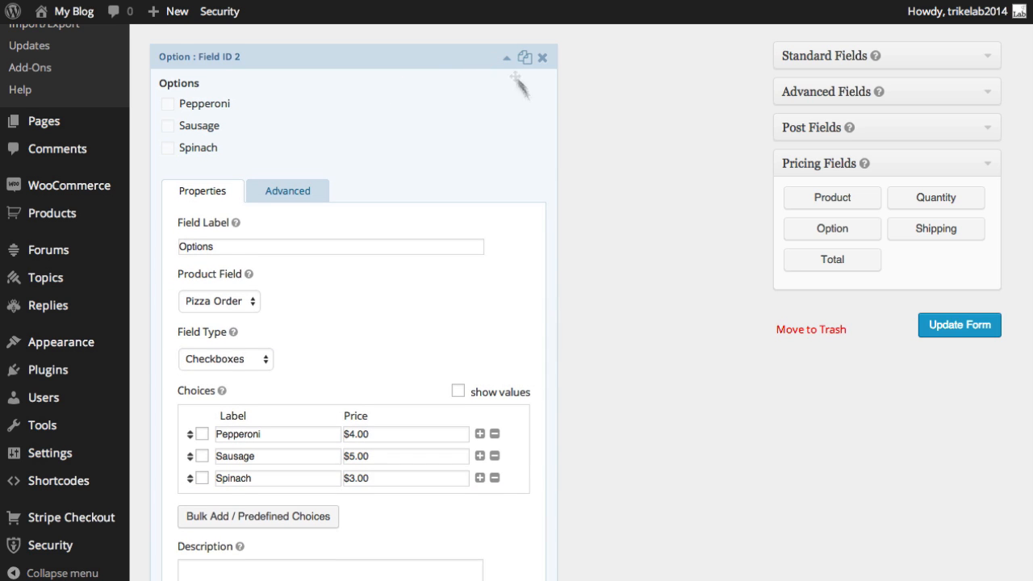
{"action": "scroll", "coordinate": [555, 153], "scroll_direction": "down", "scroll_amount": 3}
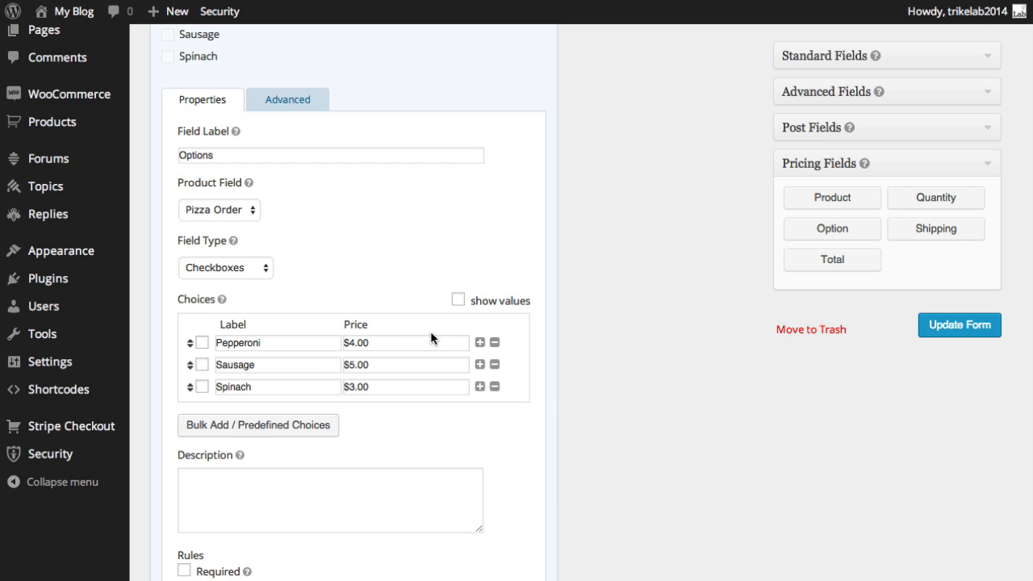
{"action": "scroll", "coordinate": [271, 377], "scroll_direction": "down", "scroll_amount": 1}
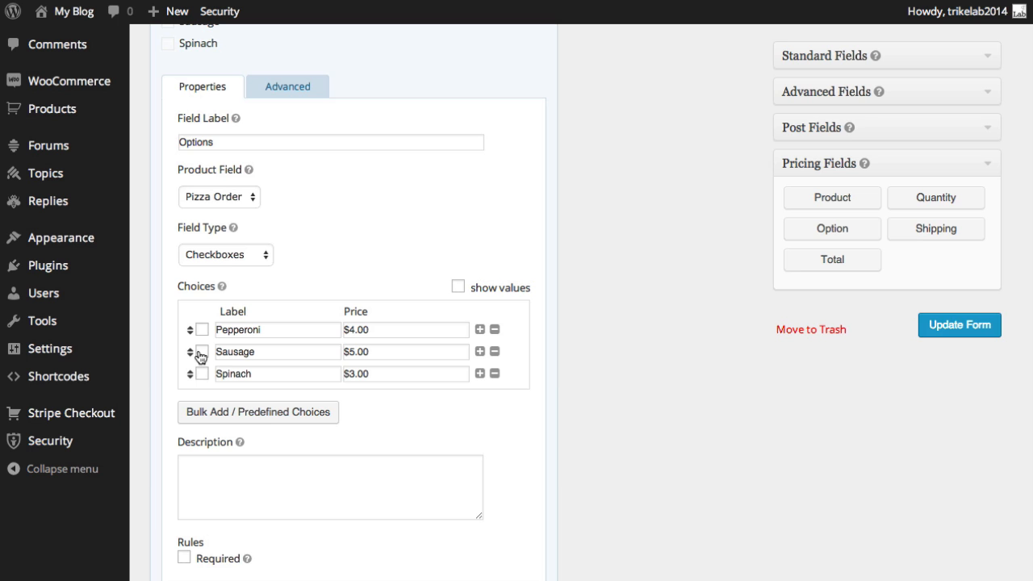
Try Radio Buttons as the Options field's type and return it to Checkboxes.
{"action": "left_click", "coordinate": [227, 257]}
{"action": "left_click", "coordinate": [220, 268]}
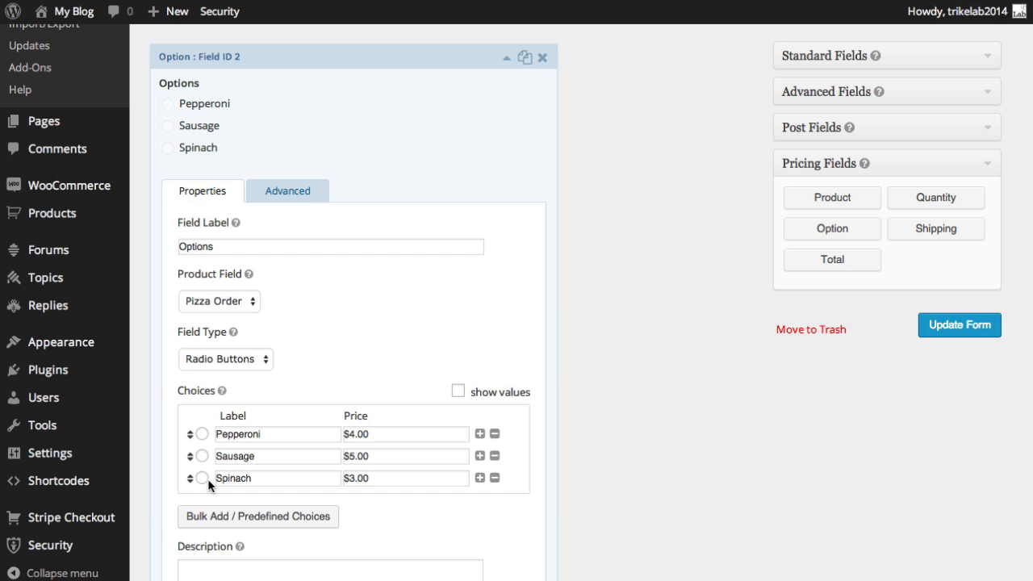
{"action": "left_click", "coordinate": [245, 359]}
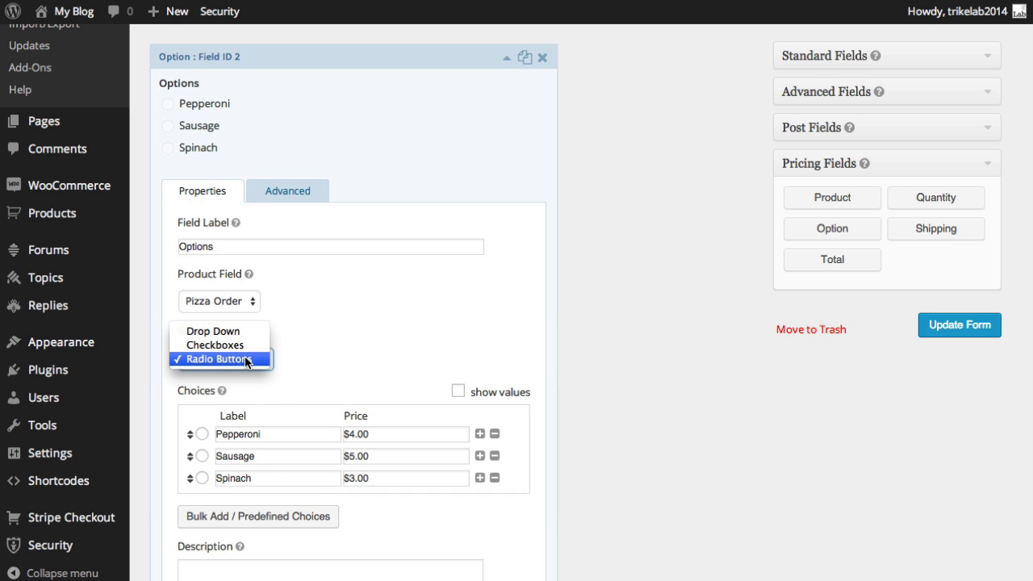
{"action": "left_click", "coordinate": [214, 345]}
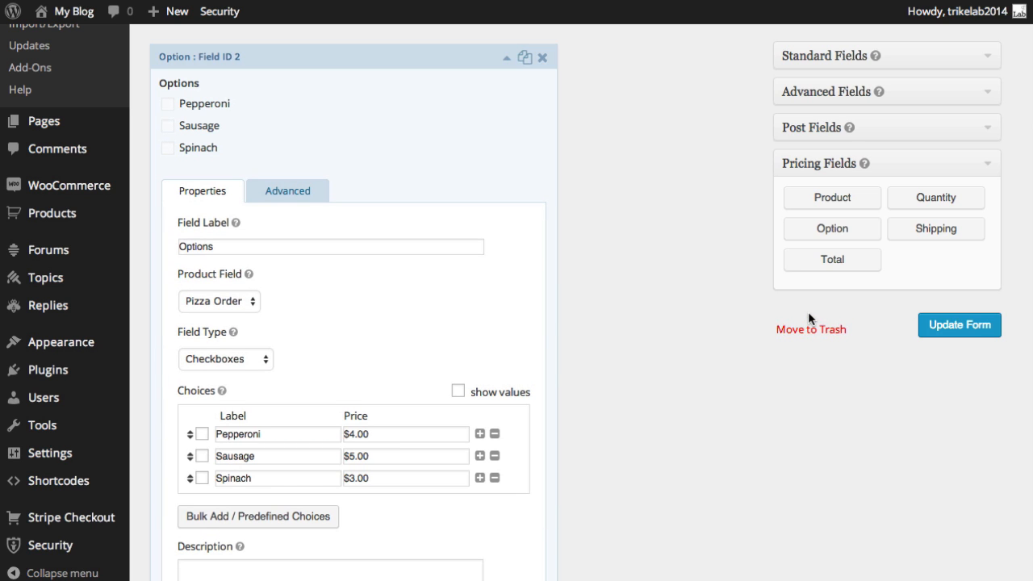
Add another Option pricing field to the form and place it between Options and Total.
{"action": "left_click", "coordinate": [830, 232]}
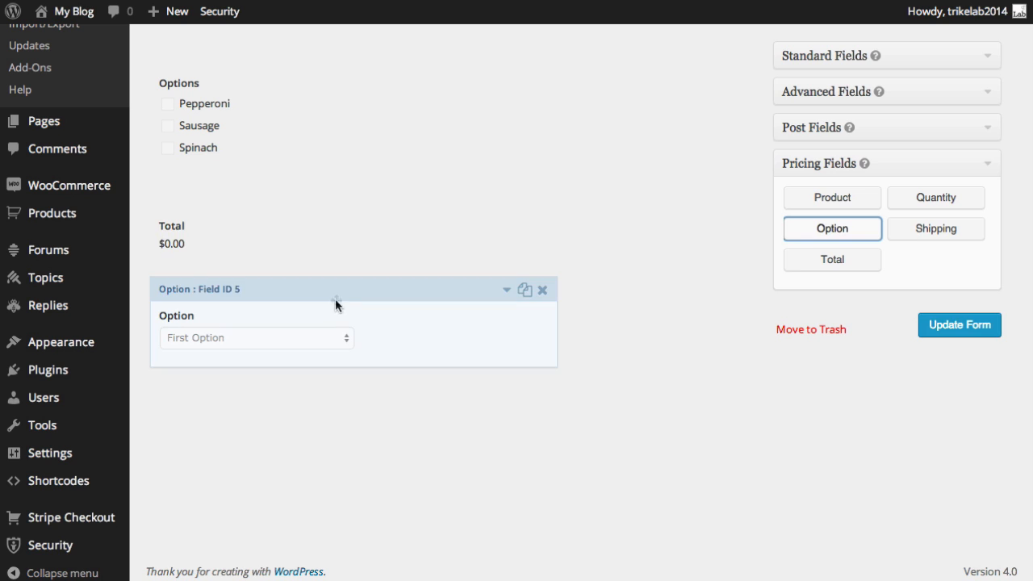
{"action": "left_click_drag", "start_coordinate": [335, 299], "coordinate": [343, 204]}
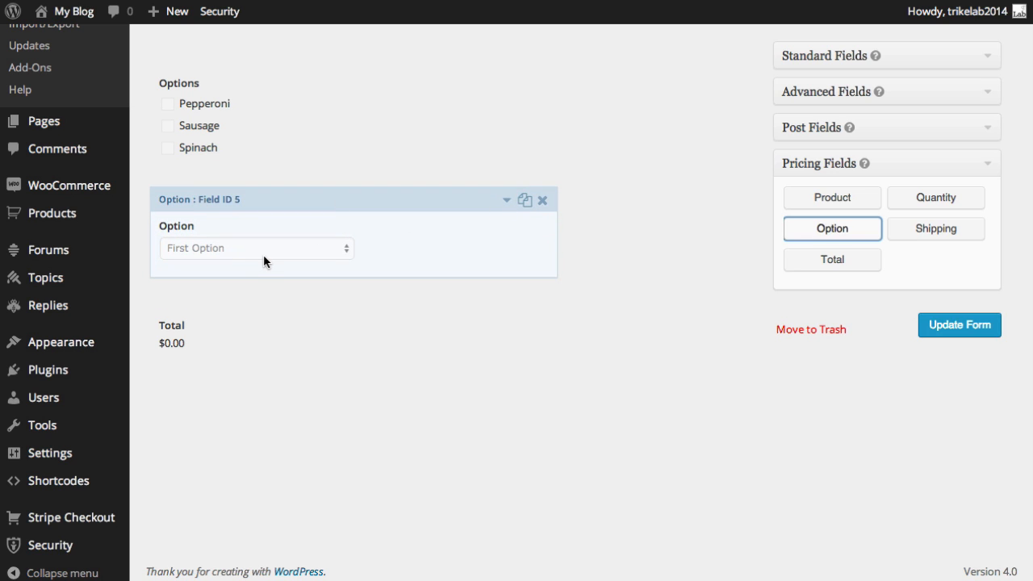
Open the settings of the new Option pricing field and set its field label to "Thick or Thin".
{"action": "left_click", "coordinate": [506, 200]}
{"action": "left_click_drag", "start_coordinate": [236, 333], "coordinate": [171, 341]}
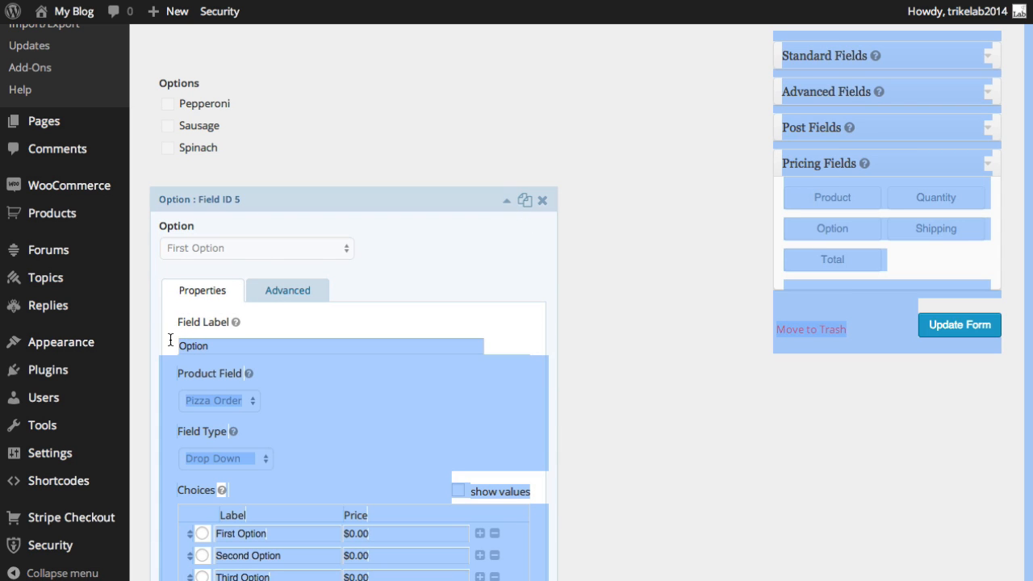
{"action": "left_click", "coordinate": [181, 346]}
{"action": "double_click", "coordinate": [198, 345]}
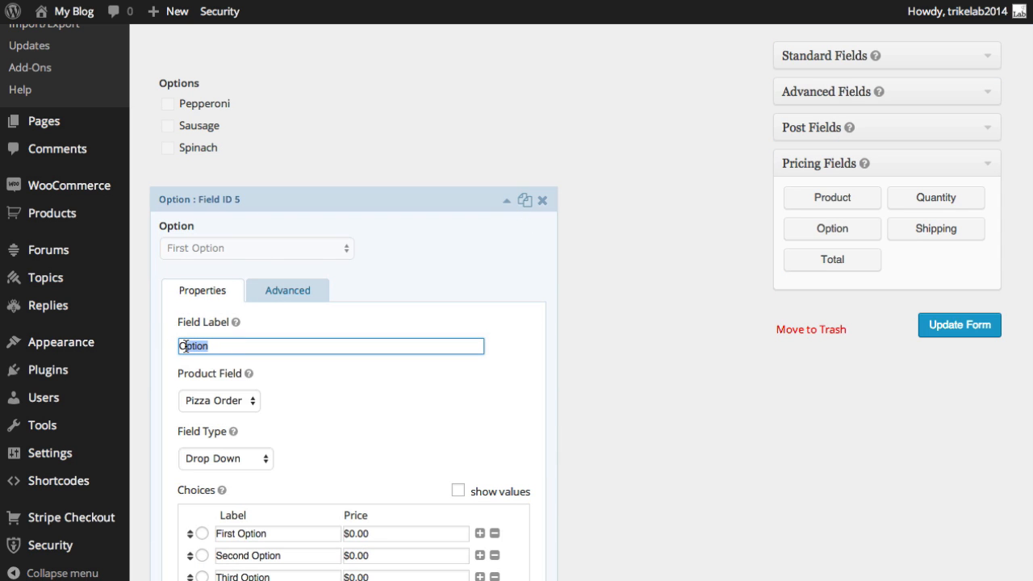
{"action": "type", "text": "O"}
{"action": "key", "text": "BackSpace"}
{"action": "type", "text": "Thick "}
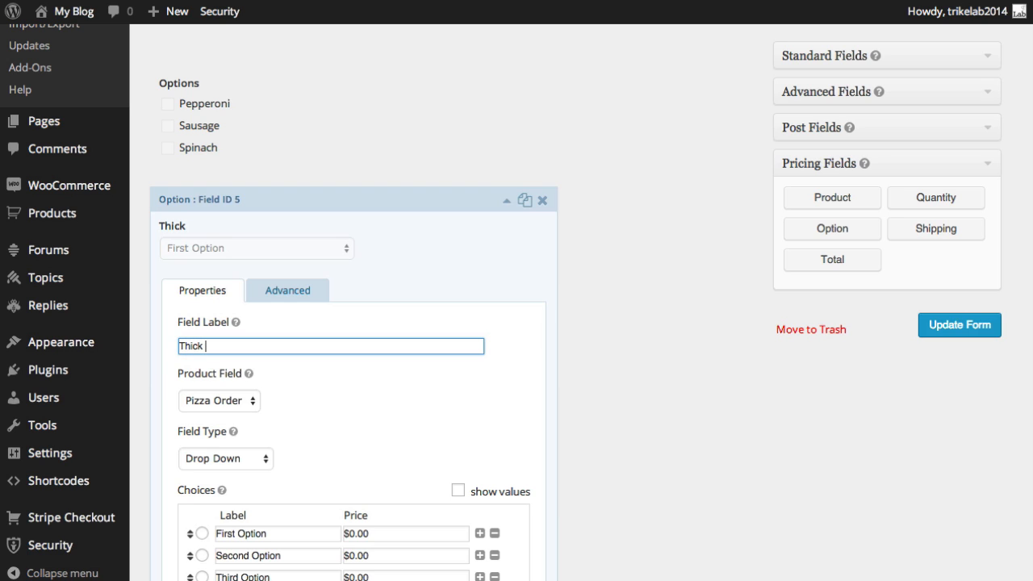
{"action": "type", "text": "or Thin"}
Review the Thick or Thin field's product field and field type options, keeping Pizza Order and Drop Down.
{"action": "left_click", "coordinate": [244, 401]}
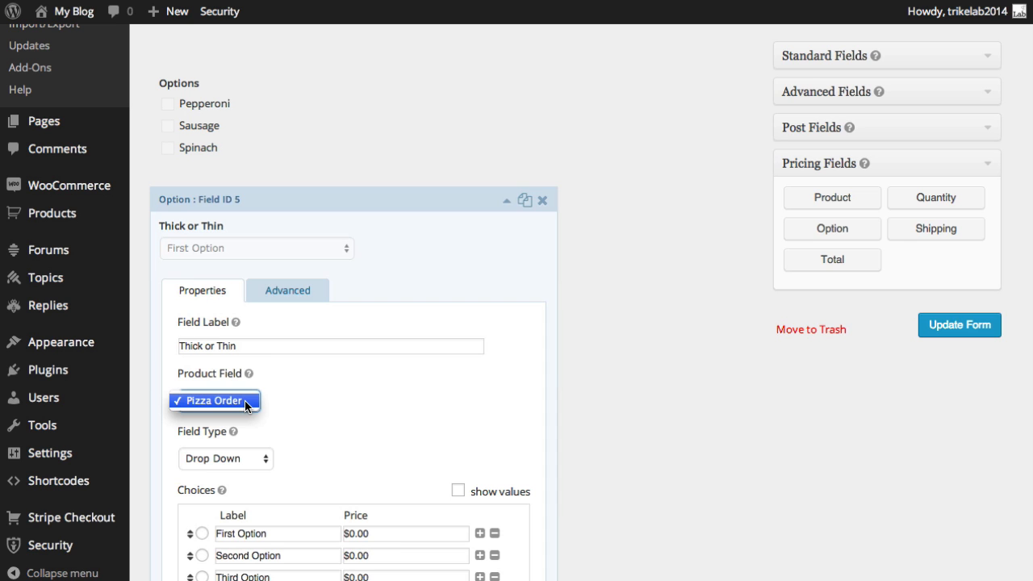
{"action": "left_click", "coordinate": [244, 401]}
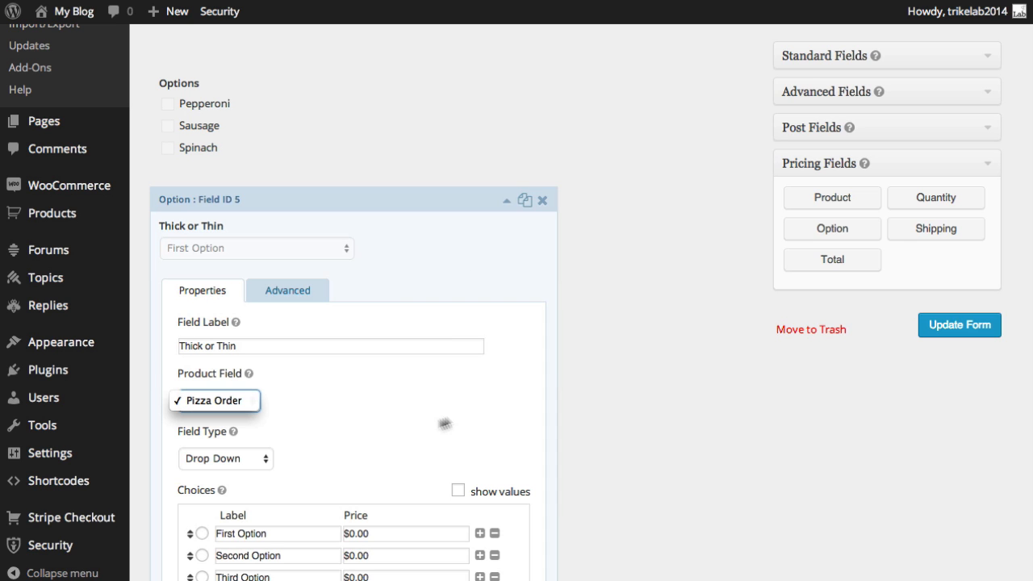
{"action": "scroll", "coordinate": [517, 214], "scroll_direction": "up", "scroll_amount": 3}
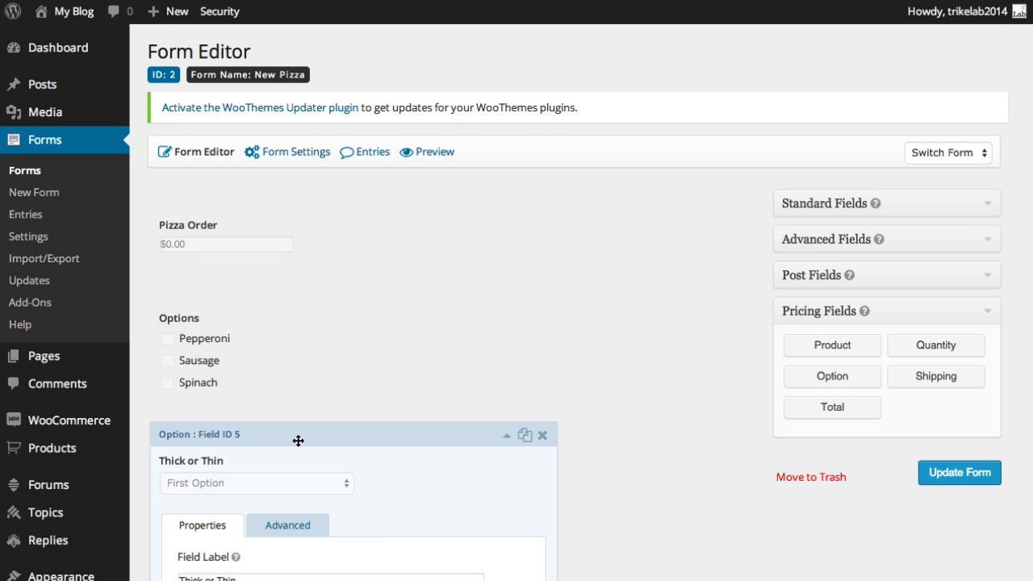
{"action": "scroll", "coordinate": [298, 441], "scroll_direction": "down", "scroll_amount": 3}
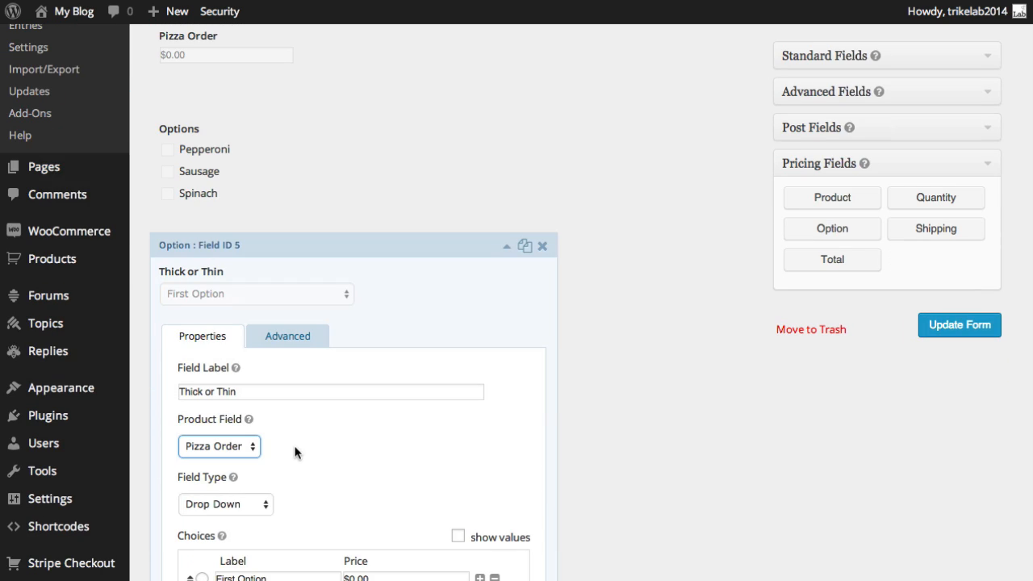
{"action": "left_click", "coordinate": [246, 444]}
{"action": "left_click", "coordinate": [246, 446]}
{"action": "scroll", "coordinate": [327, 440], "scroll_direction": "down", "scroll_amount": 5}
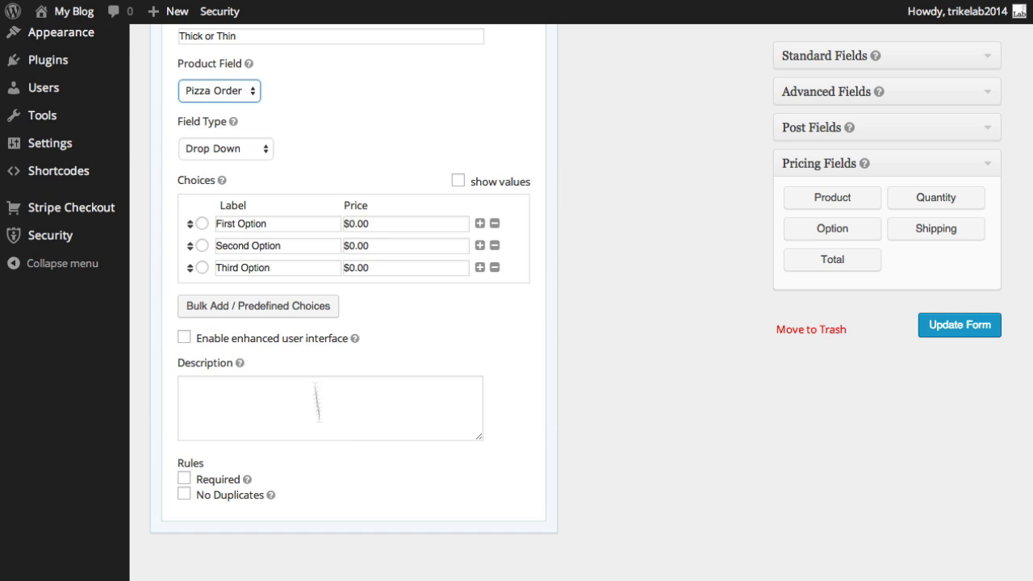
{"action": "left_click", "coordinate": [264, 153]}
{"action": "left_click", "coordinate": [264, 150]}
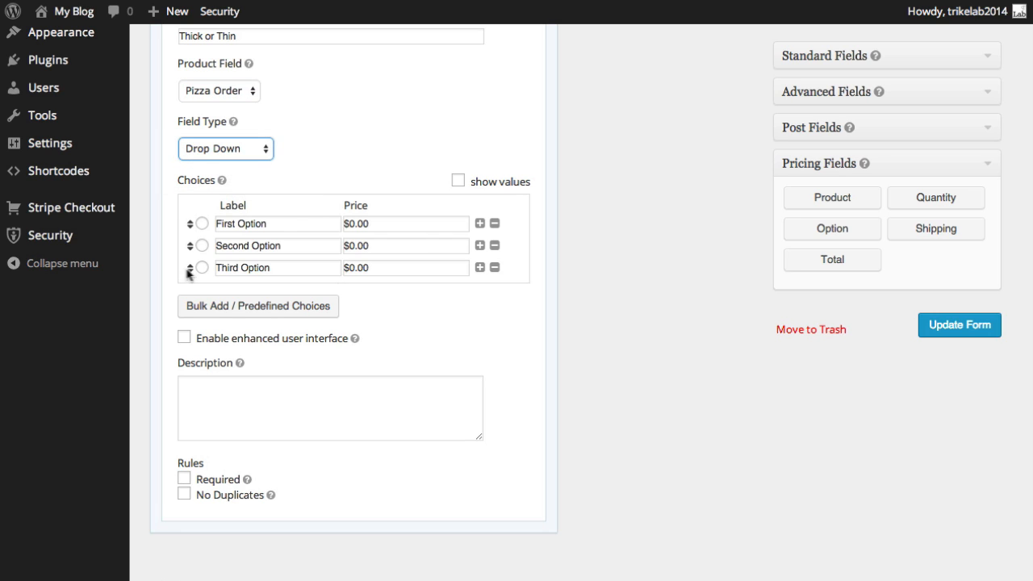
Remove the third choice from the Thick or Thin field and label the first choice "Super Thin".
{"action": "left_click", "coordinate": [495, 267]}
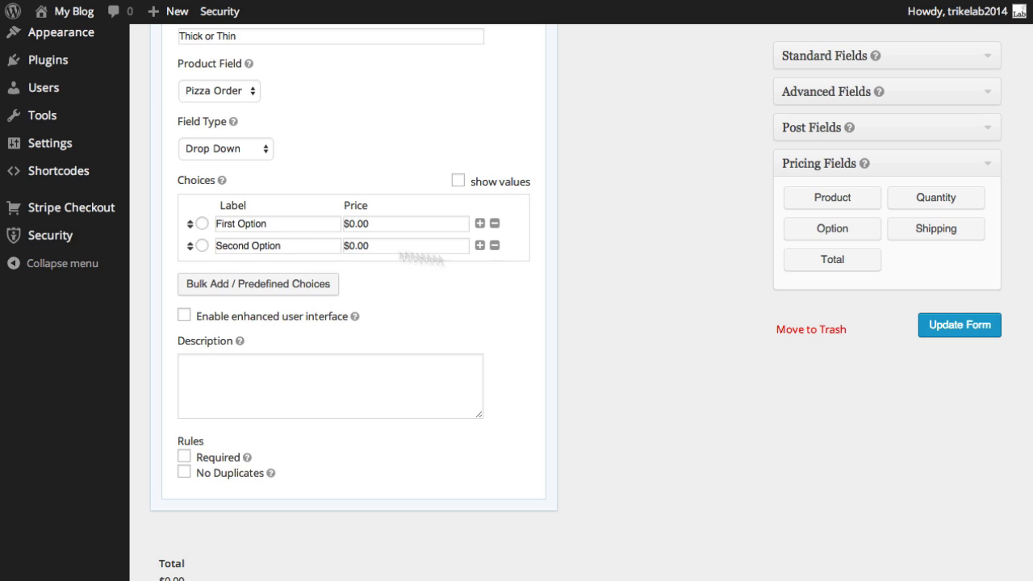
{"action": "left_click_drag", "start_coordinate": [269, 226], "coordinate": [181, 218]}
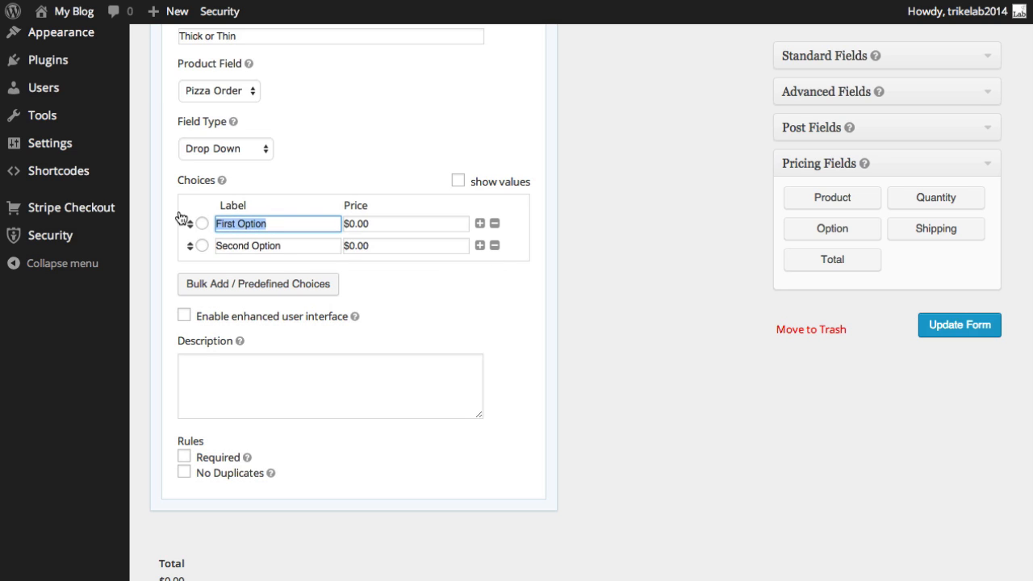
{"action": "type", "text": "Th"}
{"action": "key", "text": "BackSpace"}
{"action": "key", "text": "BackSpace"}
{"action": "type", "text": "S"}
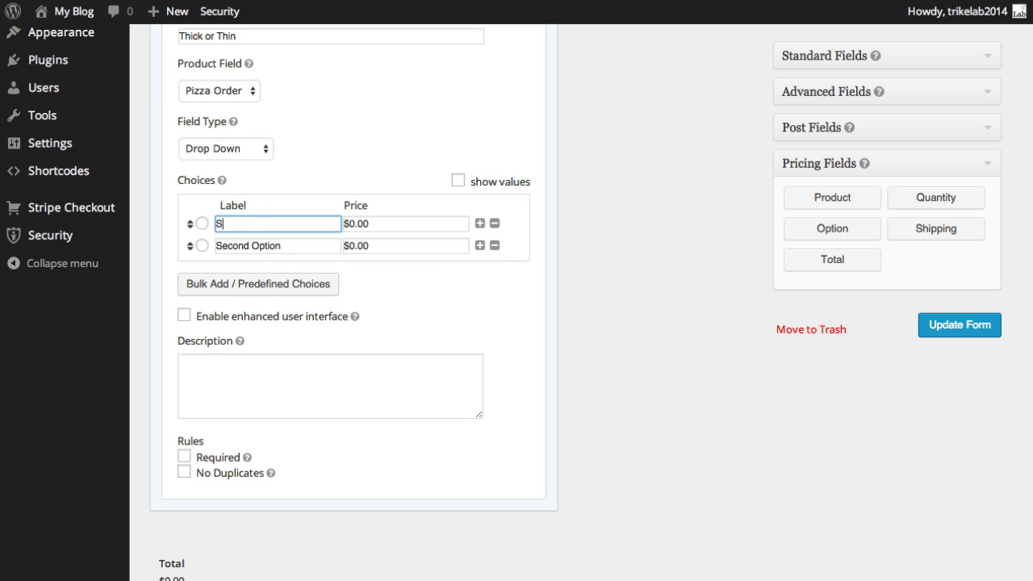
{"action": "type", "text": "uper Thin"}
{"action": "key", "text": "Tab"}
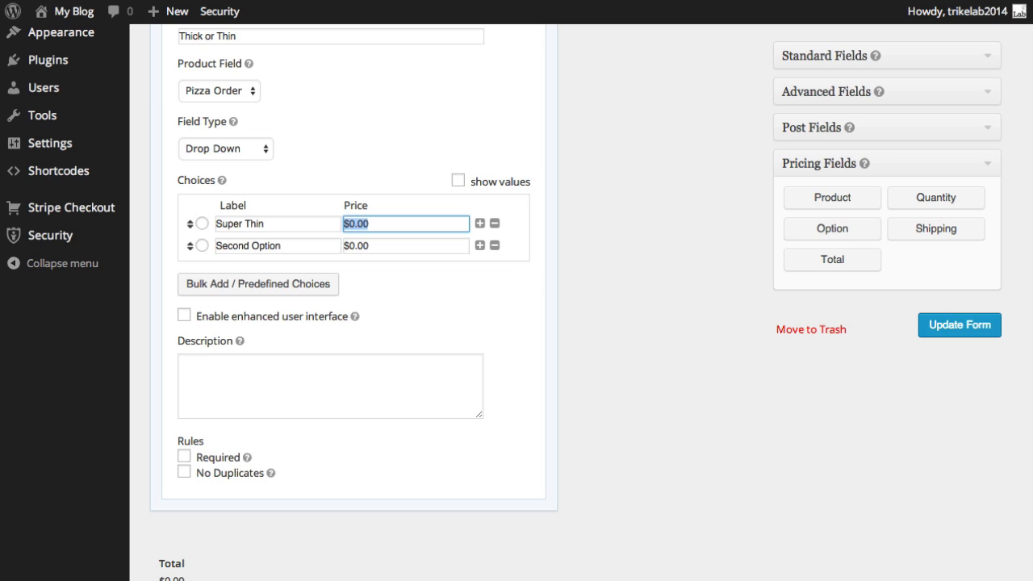
Set the price of the Super Thin choice to $1.00.
{"action": "left_click", "coordinate": [369, 224]}
{"action": "key", "text": "Left"}
{"action": "key", "text": "Left"}
{"action": "key", "text": "Left"}
{"action": "key", "text": "Left"}
{"action": "key", "text": "shift+Left"}
{"action": "key", "text": "shift+Right"}
{"action": "key", "text": "shift+Right"}
{"action": "type", "text": "1"}
Label the second choice of the Thick or Thin field "Thick".
{"action": "left_click_drag", "start_coordinate": [283, 245], "coordinate": [142, 235]}
{"action": "type", "text": "Thick"}
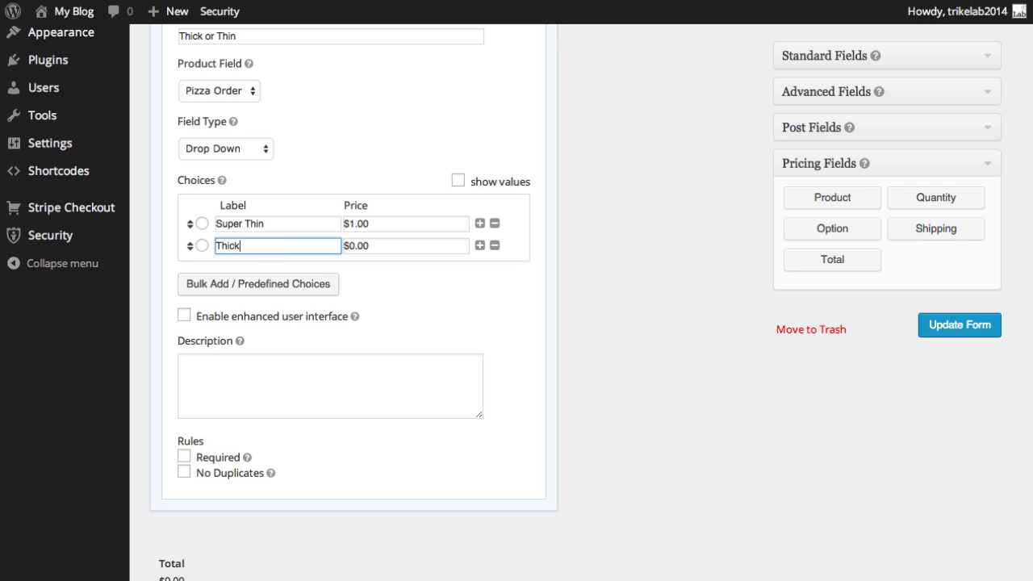
{"action": "key", "text": "Tab"}
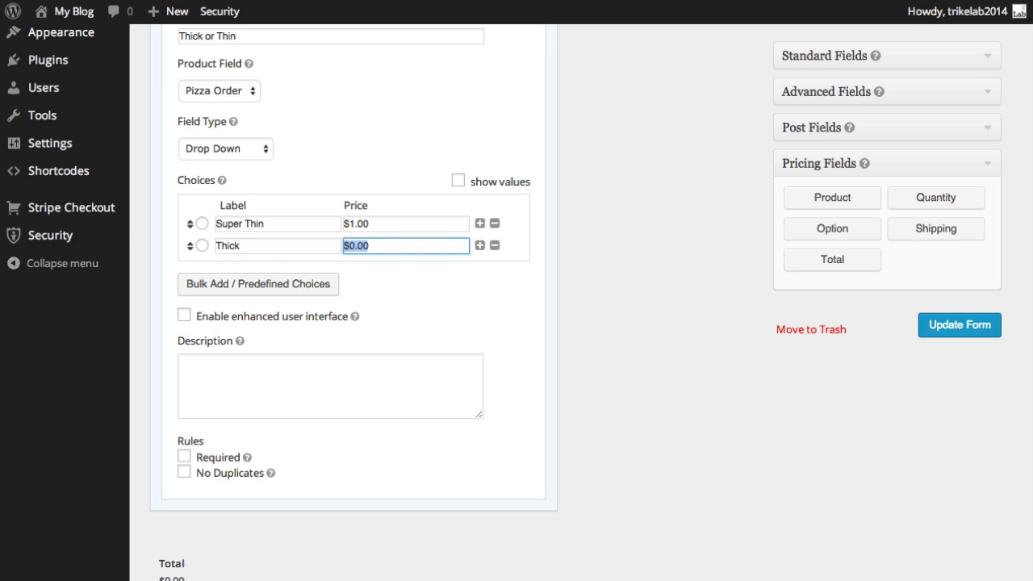
Relabel the Thick or Thin field's first choice as "Pan Style" and its second choice as "Deep Dish".
{"action": "key", "text": "shift+Tab"}
{"action": "key", "text": "shift+Tab"}
{"action": "key", "text": "shift+Tab"}
{"action": "key", "text": "shift+Tab"}
{"action": "type", "text": "Oa"}
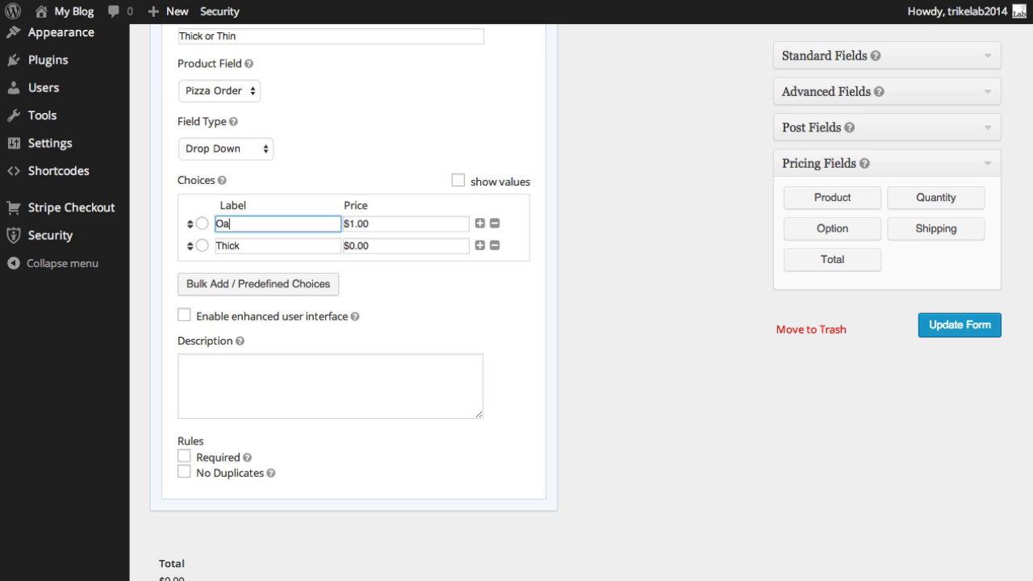
{"action": "key", "text": "BackSpace"}
{"action": "key", "text": "BackSpace"}
{"action": "type", "text": "Pan Style"}
{"action": "key", "text": "Tab"}
{"action": "key", "text": "Tab"}
{"action": "key", "text": "Tab"}
{"action": "type", "text": "Deep Dish"}
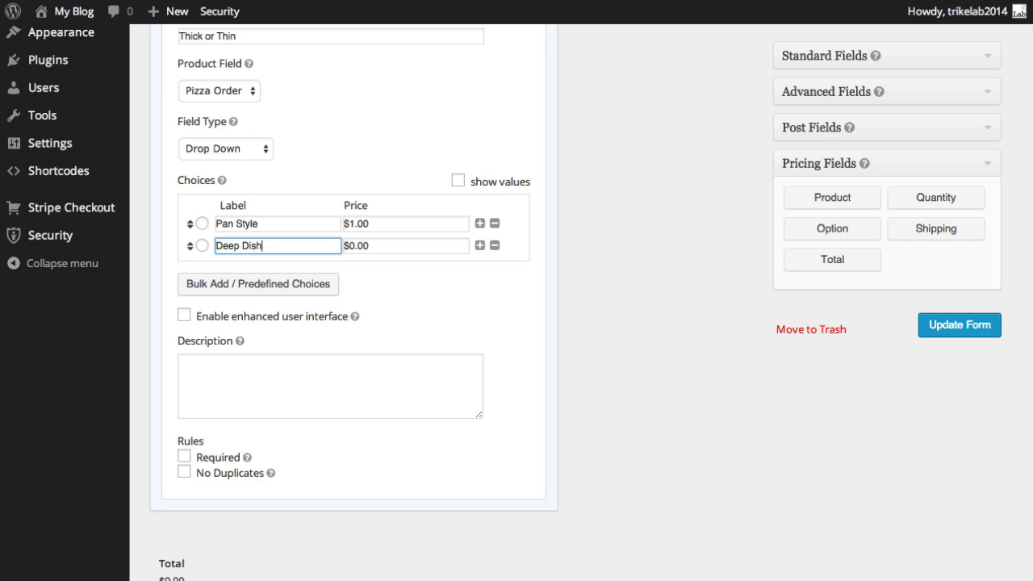
Set the Deep Dish choice's price to $5.00 and leave the Thick or Thin field optional.
{"action": "key", "text": "Tab"}
{"action": "key", "text": "Left"}
{"action": "key", "text": "Right"}
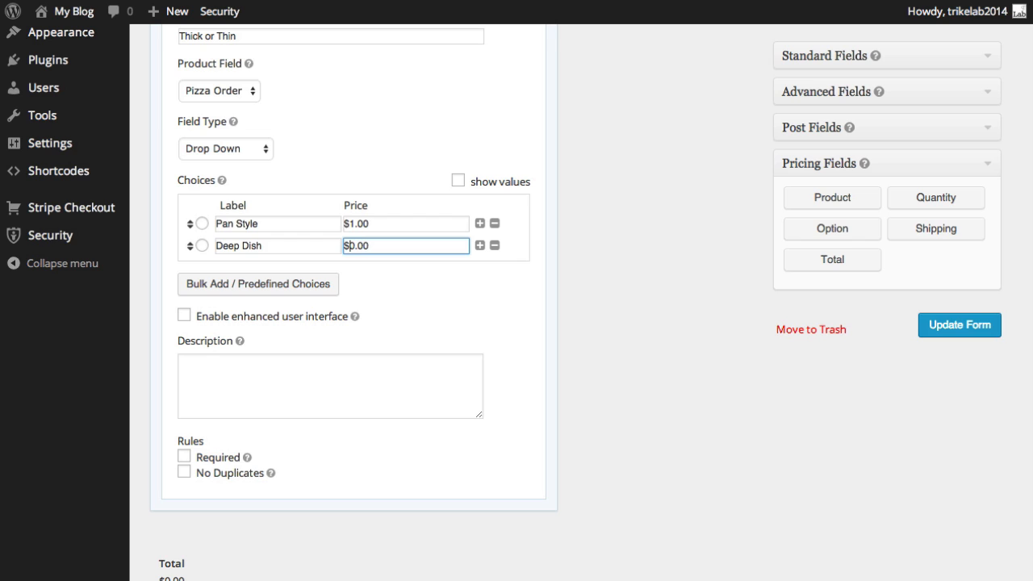
{"action": "key", "text": "shift+Right"}
{"action": "type", "text": "5"}
{"action": "left_click", "coordinate": [185, 457]}
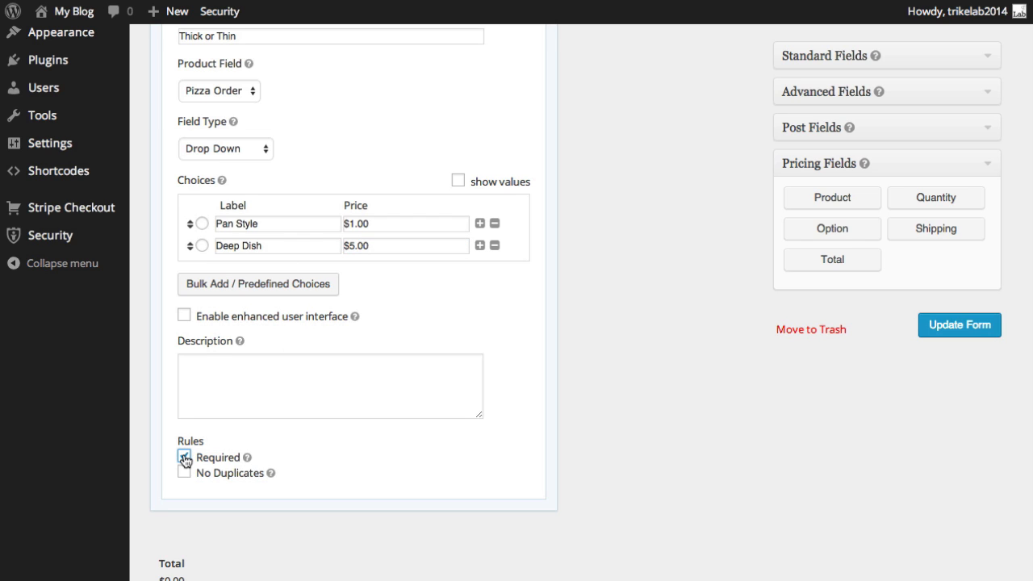
{"action": "left_click", "coordinate": [185, 457]}
Check the Total field's settings and save the updated New Pizza form.
{"action": "scroll", "coordinate": [501, 484], "scroll_direction": "down", "scroll_amount": 2}
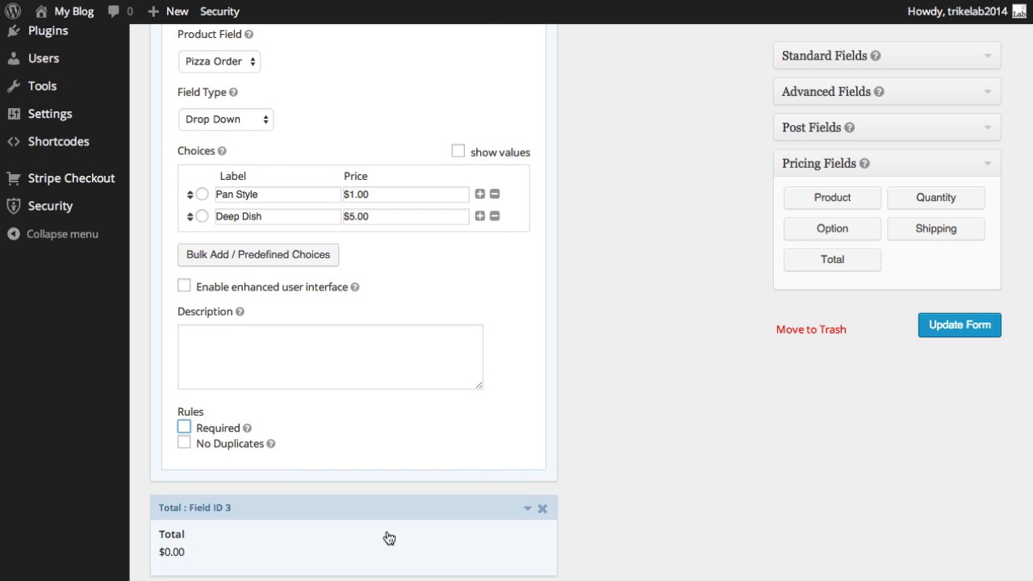
{"action": "left_click", "coordinate": [387, 518]}
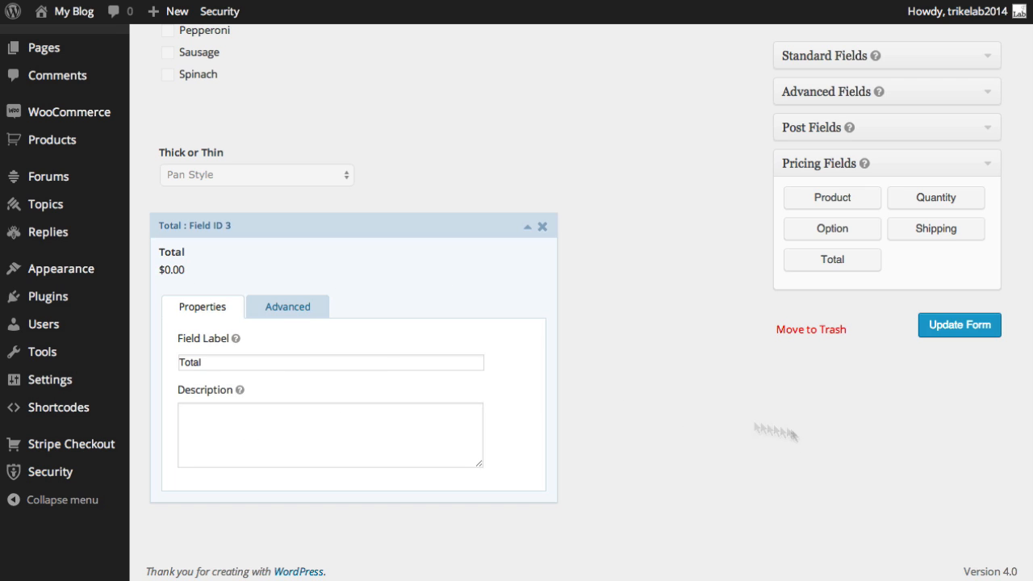
{"action": "left_click", "coordinate": [974, 325]}
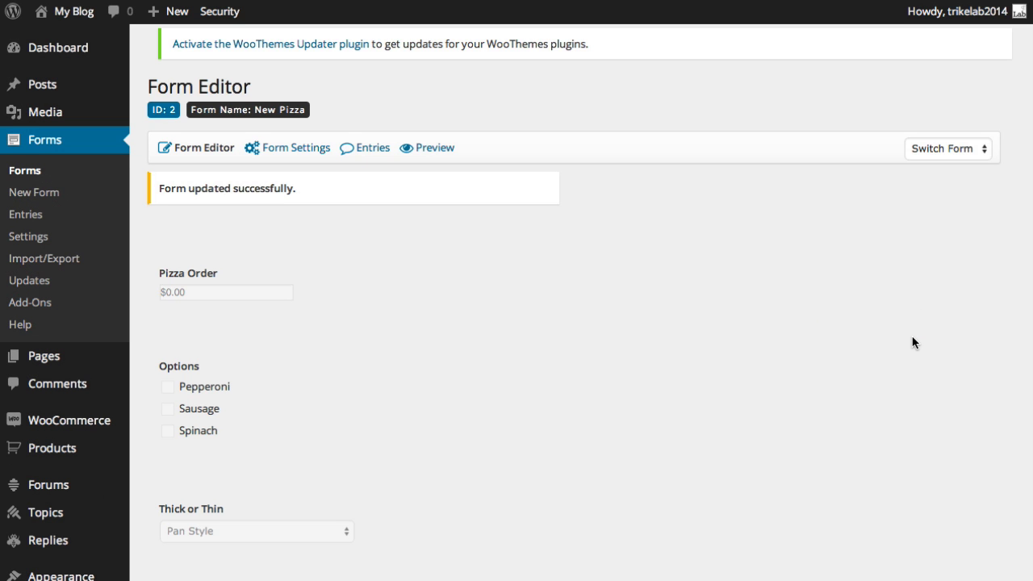
Open the Pizza Order product from the WooCommerce product list for editing.
{"action": "mouse_move", "coordinate": [65, 443]}
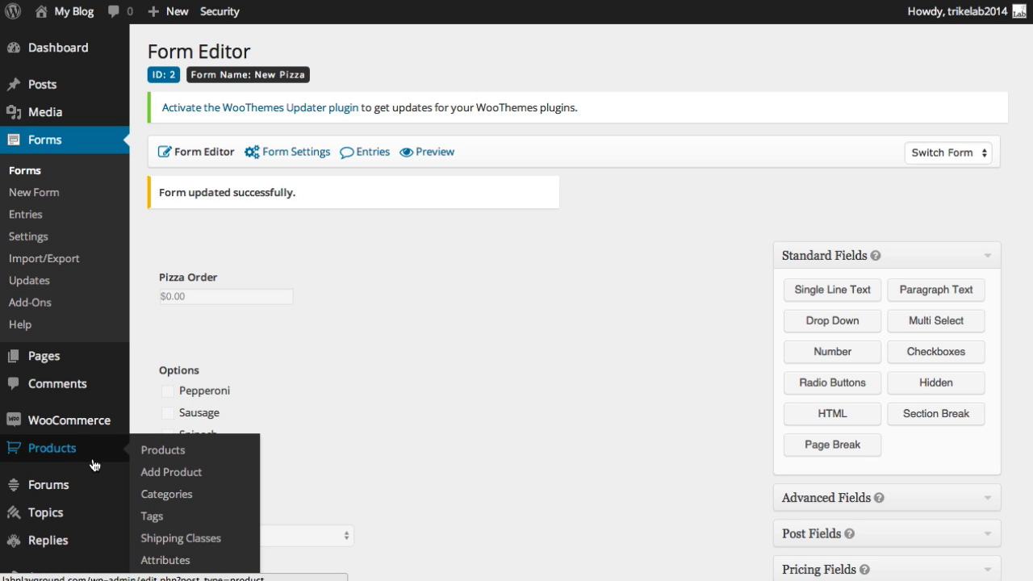
{"action": "left_click", "coordinate": [160, 457]}
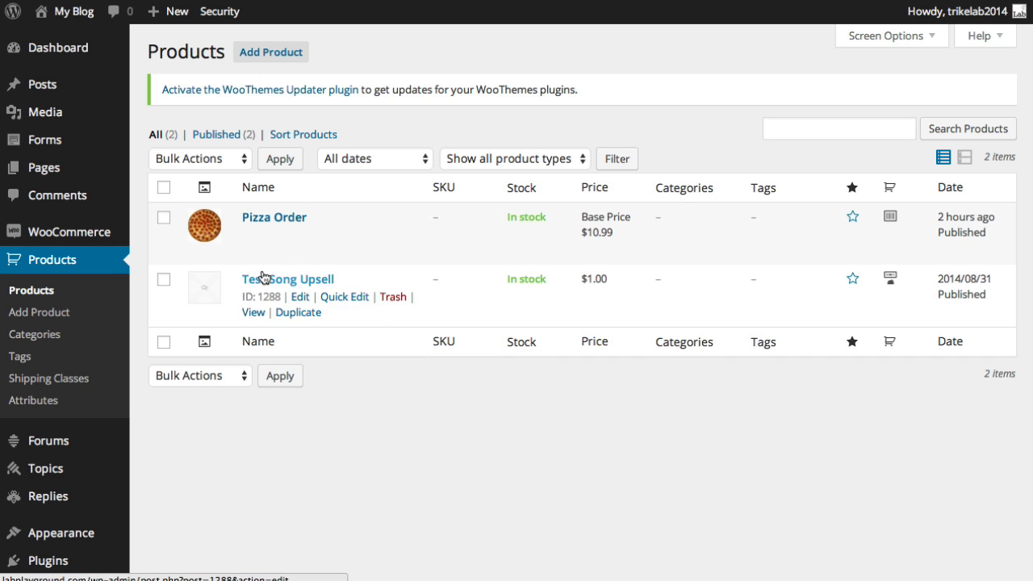
{"action": "left_click", "coordinate": [302, 236]}
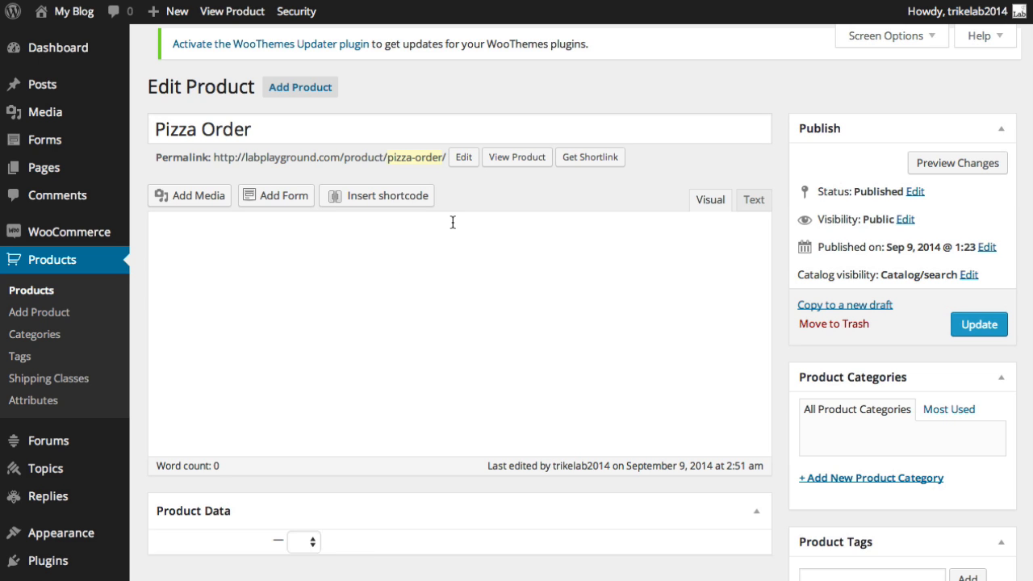
Examine the available product types in the Pizza Order's product data, keeping Simple product.
{"action": "scroll", "coordinate": [533, 234], "scroll_direction": "down", "scroll_amount": 5}
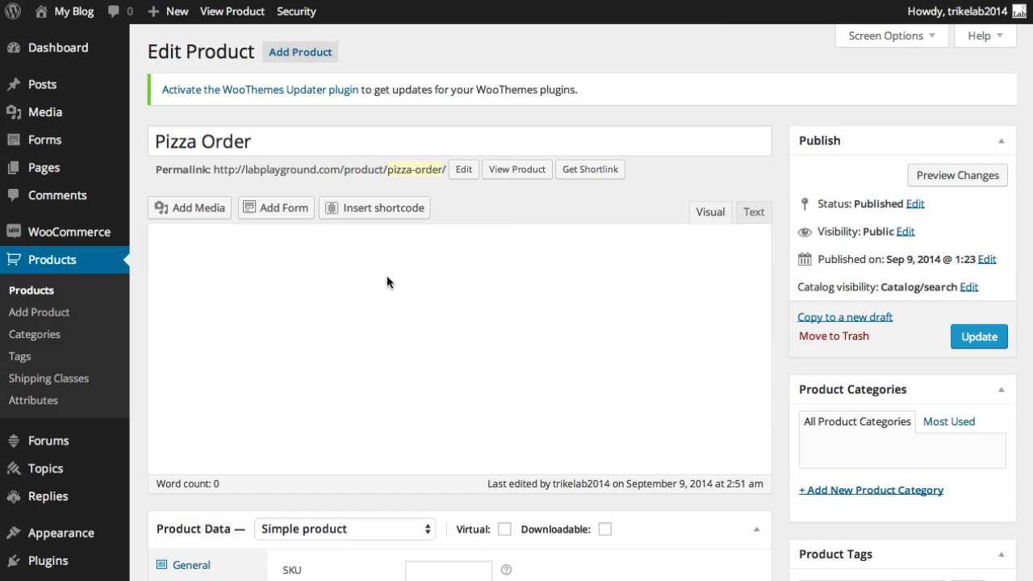
{"action": "scroll", "coordinate": [411, 281], "scroll_direction": "down", "scroll_amount": 6}
{"action": "scroll", "coordinate": [384, 136], "scroll_direction": "up", "scroll_amount": 1}
{"action": "scroll", "coordinate": [384, 135], "scroll_direction": "up", "scroll_amount": 1}
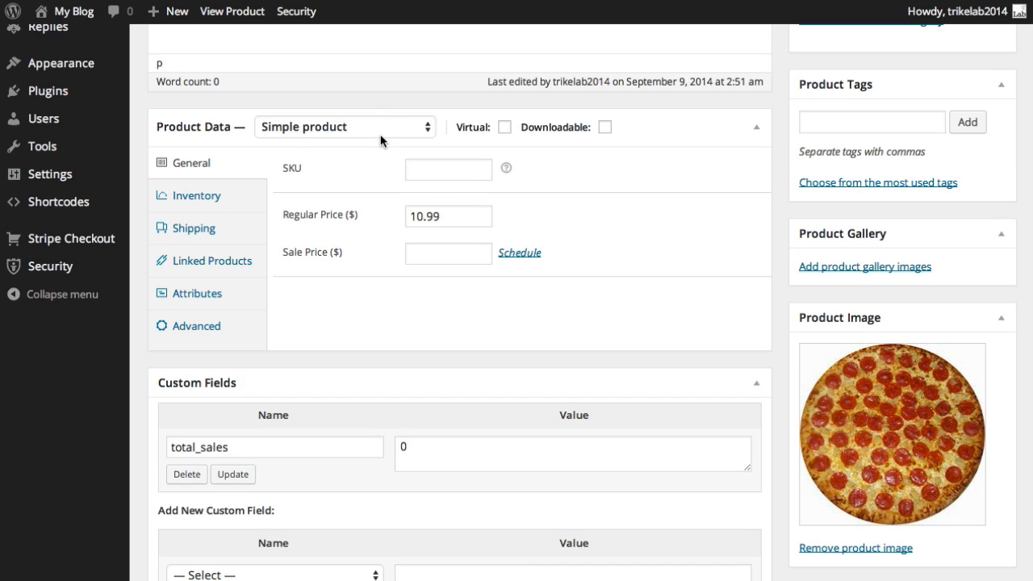
{"action": "left_click", "coordinate": [379, 114]}
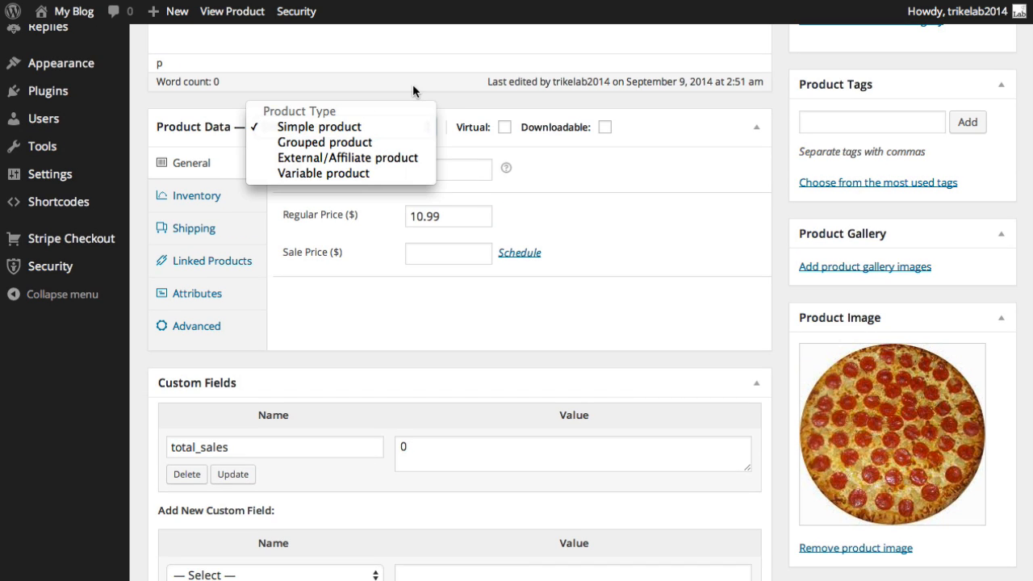
{"action": "left_click", "coordinate": [443, 101]}
{"action": "scroll", "coordinate": [443, 102], "scroll_direction": "up", "scroll_amount": 2}
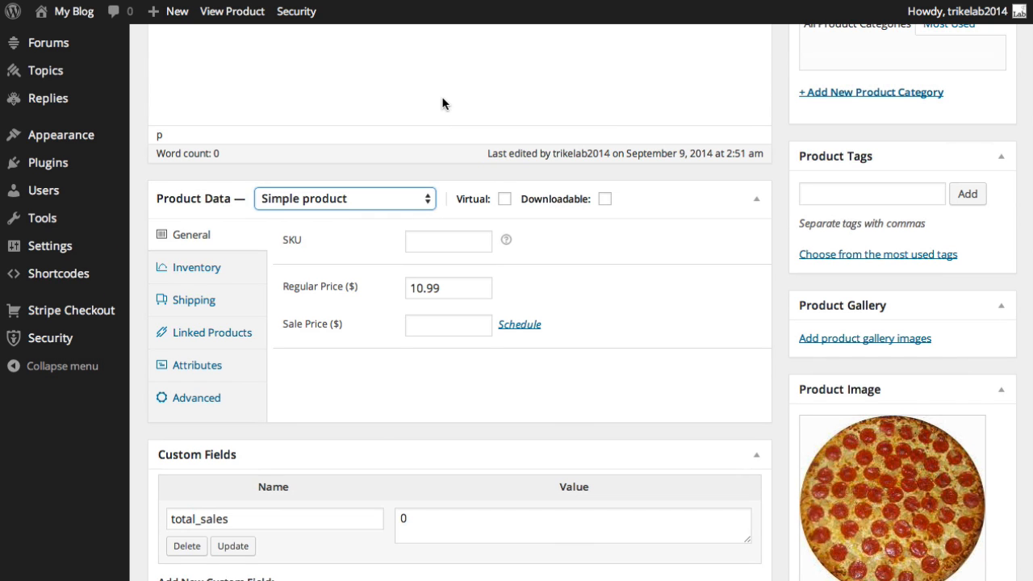
{"action": "left_click", "coordinate": [402, 199]}
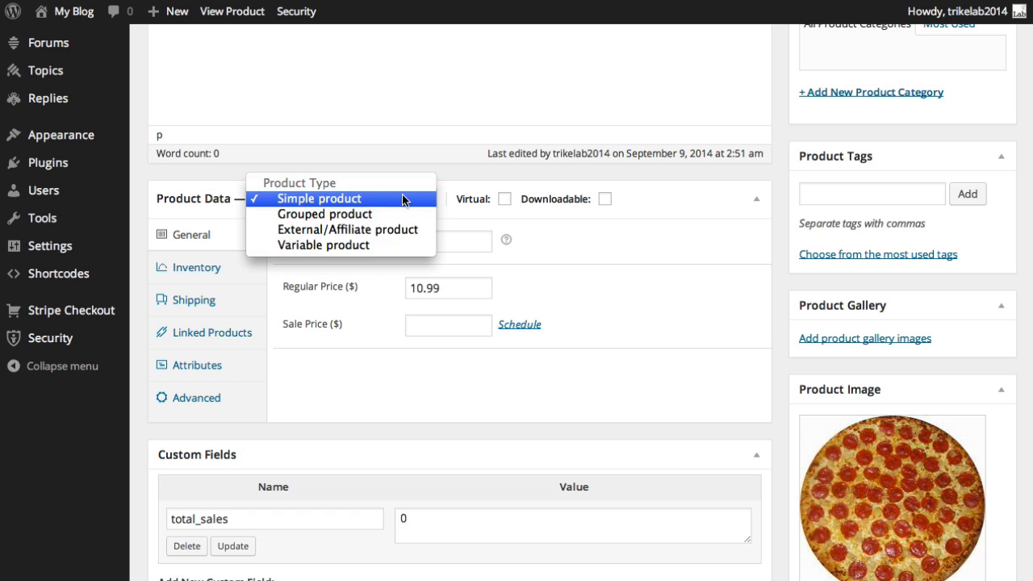
{"action": "left_click", "coordinate": [402, 199]}
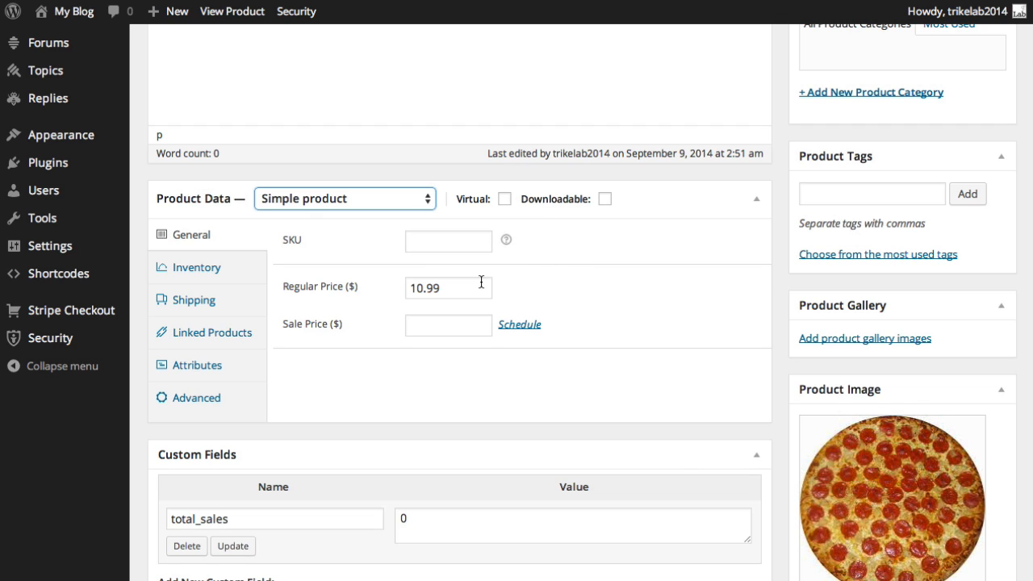
Check the product's regular price and review its Gravity Forms Product Add-Ons settings.
{"action": "left_click_drag", "start_coordinate": [469, 282], "coordinate": [412, 284]}
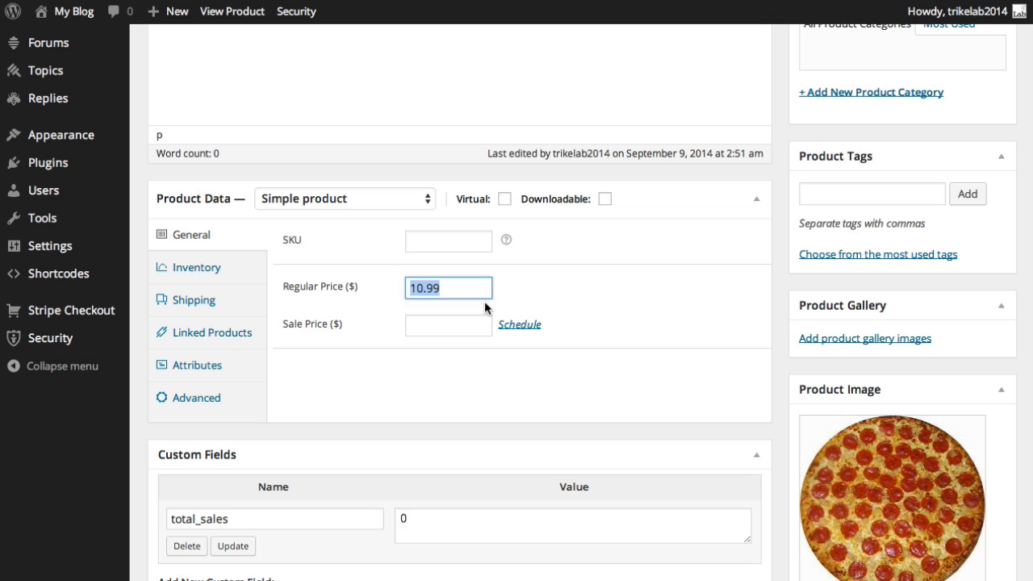
{"action": "scroll", "coordinate": [600, 217], "scroll_direction": "down", "scroll_amount": 3}
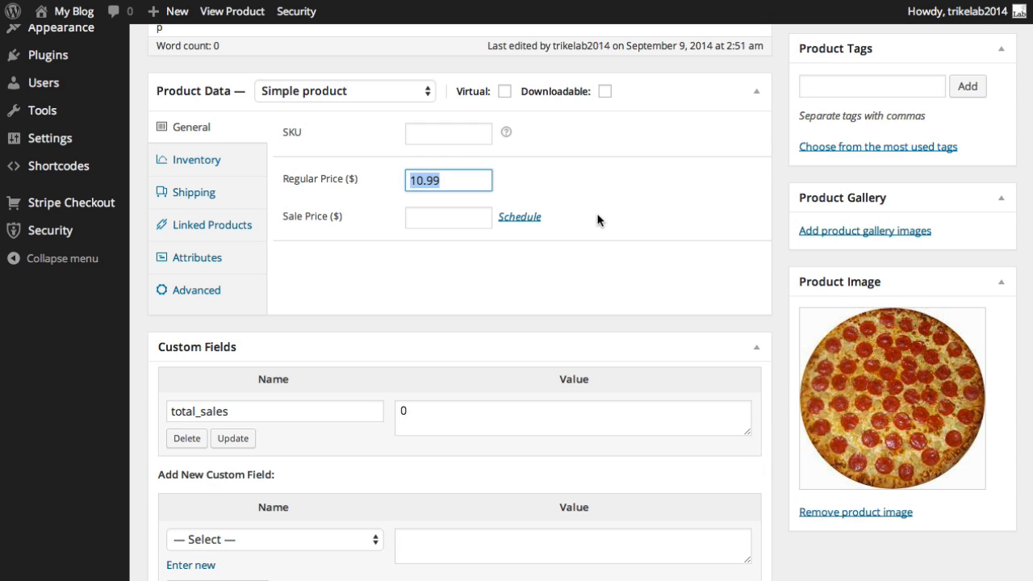
{"action": "scroll", "coordinate": [597, 220], "scroll_direction": "down", "scroll_amount": 10}
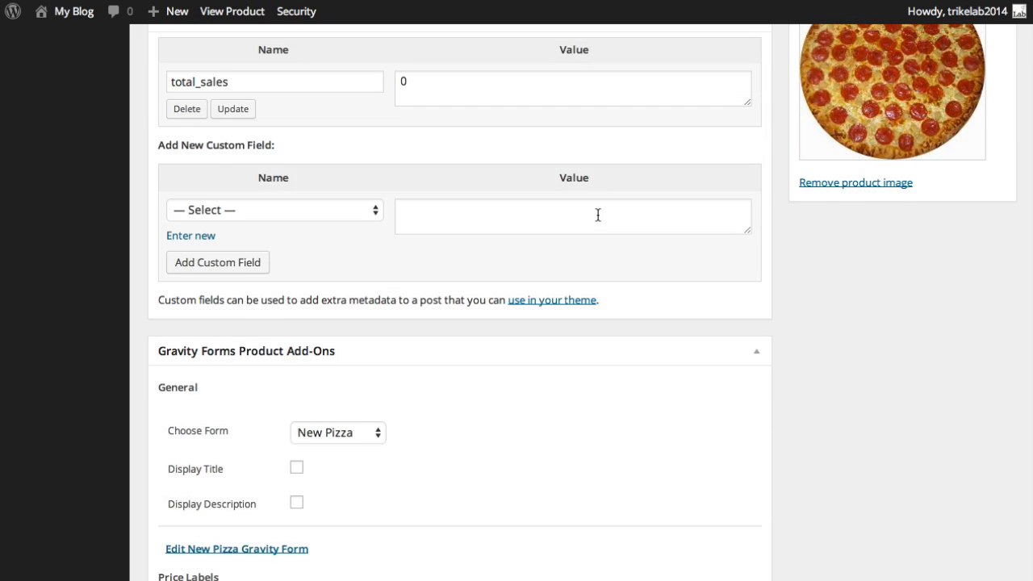
{"action": "scroll", "coordinate": [597, 220], "scroll_direction": "down", "scroll_amount": 4}
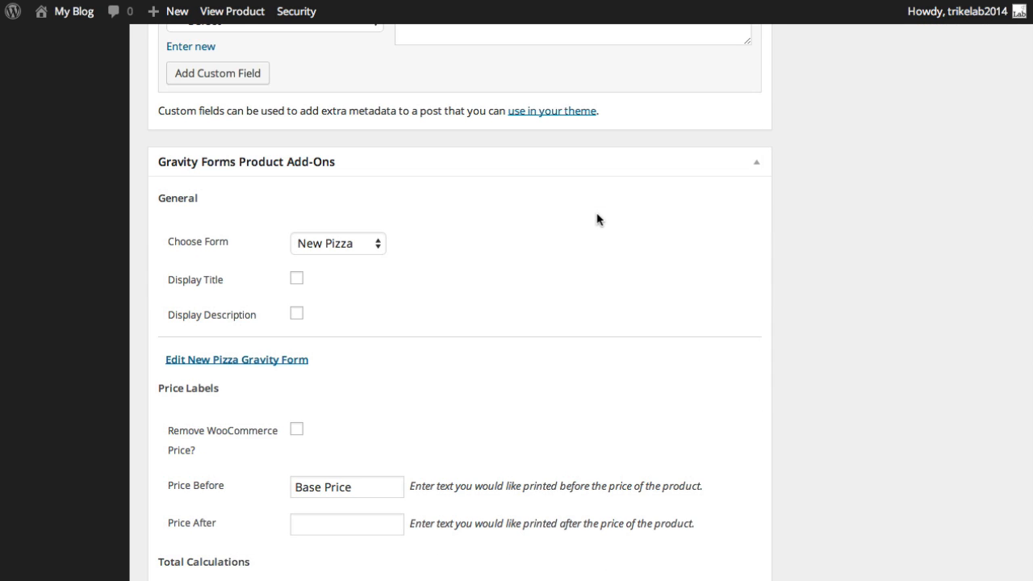
Choose New Pizza as the form linked to the product in the Gravity Forms Product Add-Ons settings.
{"action": "left_click", "coordinate": [347, 246]}
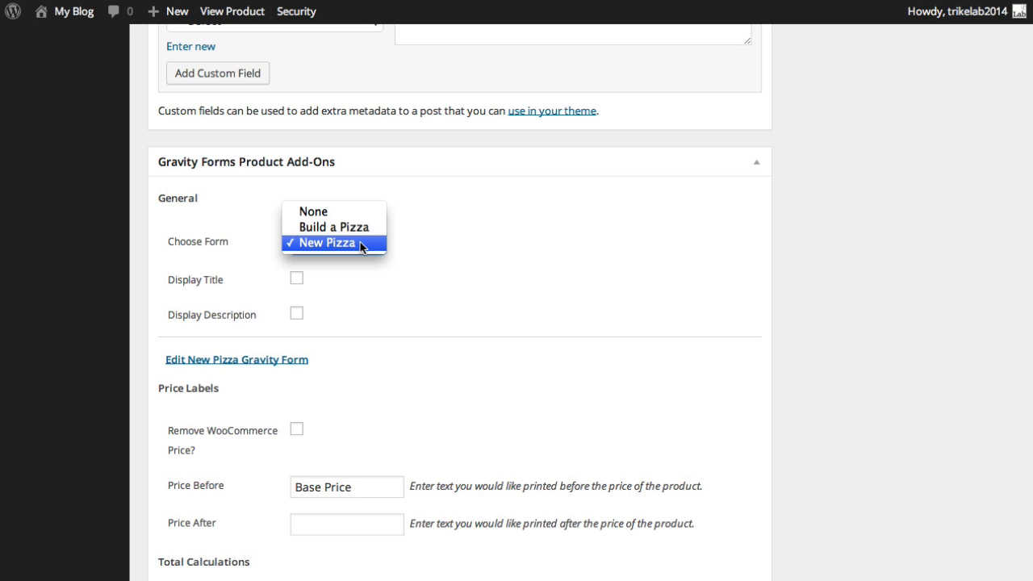
{"action": "left_click", "coordinate": [361, 247]}
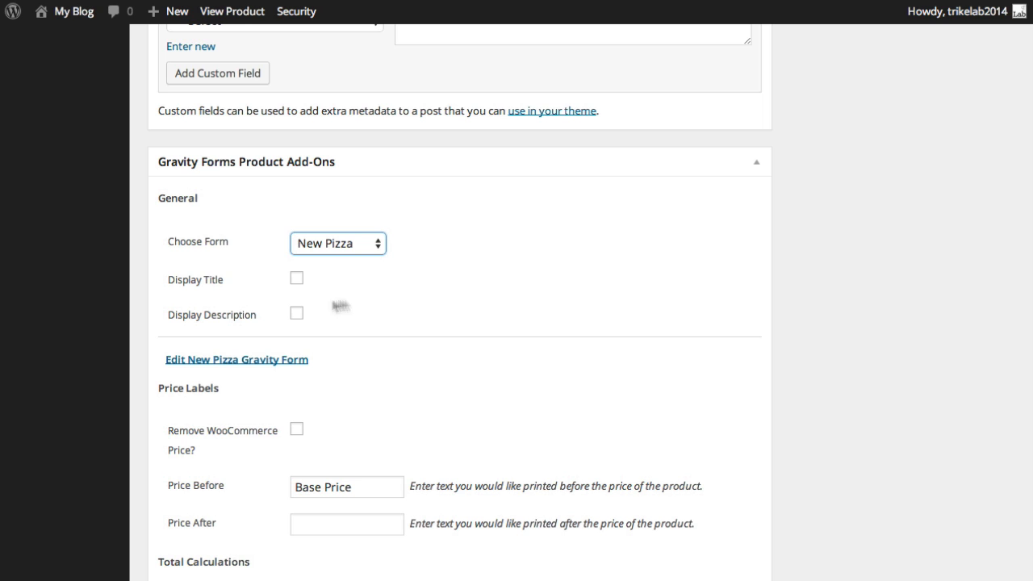
{"action": "scroll", "coordinate": [325, 300], "scroll_direction": "down", "scroll_amount": 1}
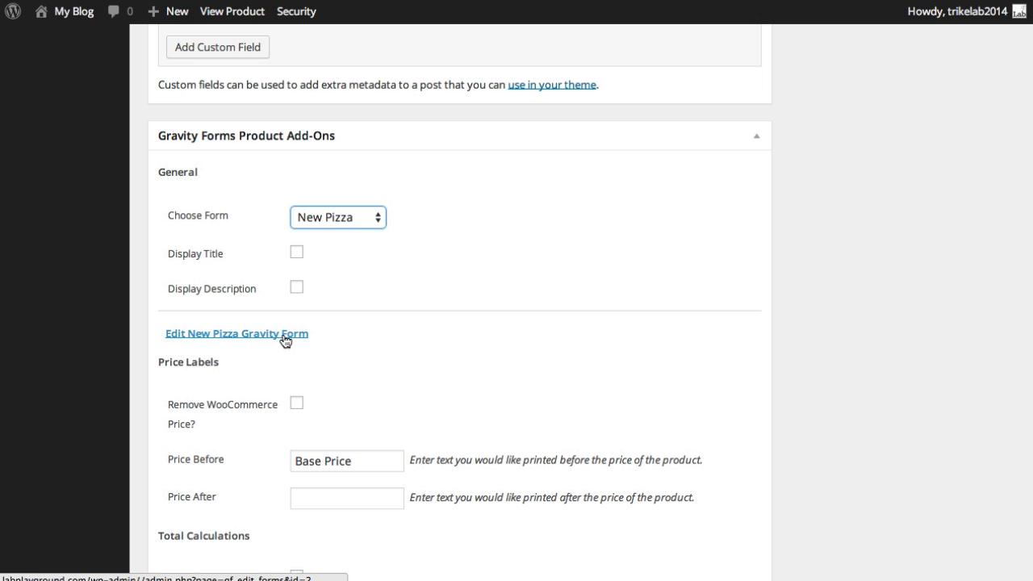
{"action": "scroll", "coordinate": [381, 336], "scroll_direction": "down", "scroll_amount": 3}
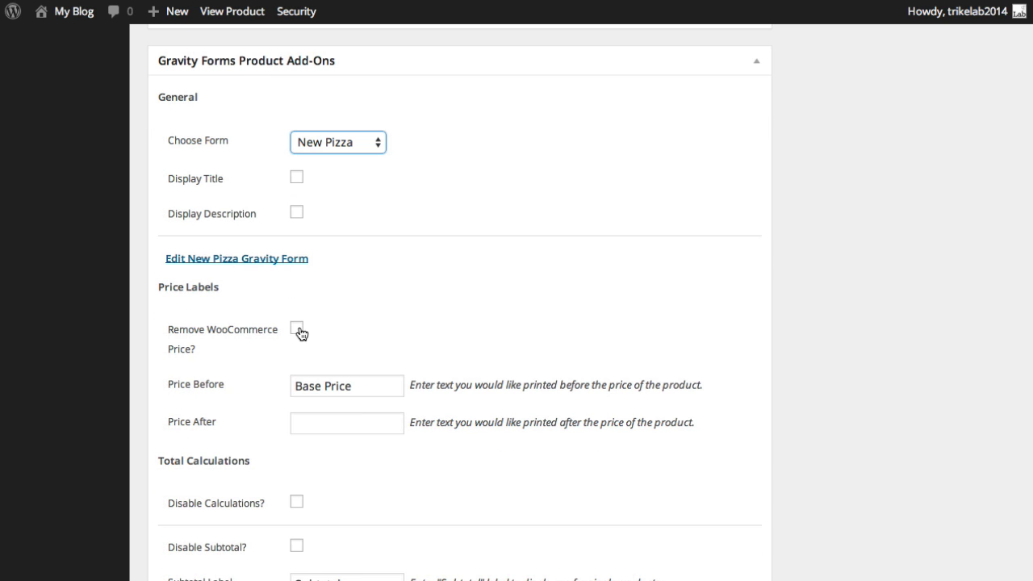
Review the product's regular price, the Price Before label and the total calculation labels of the Gravity Forms add-on.
{"action": "scroll", "coordinate": [403, 301], "scroll_direction": "up", "scroll_amount": 20}
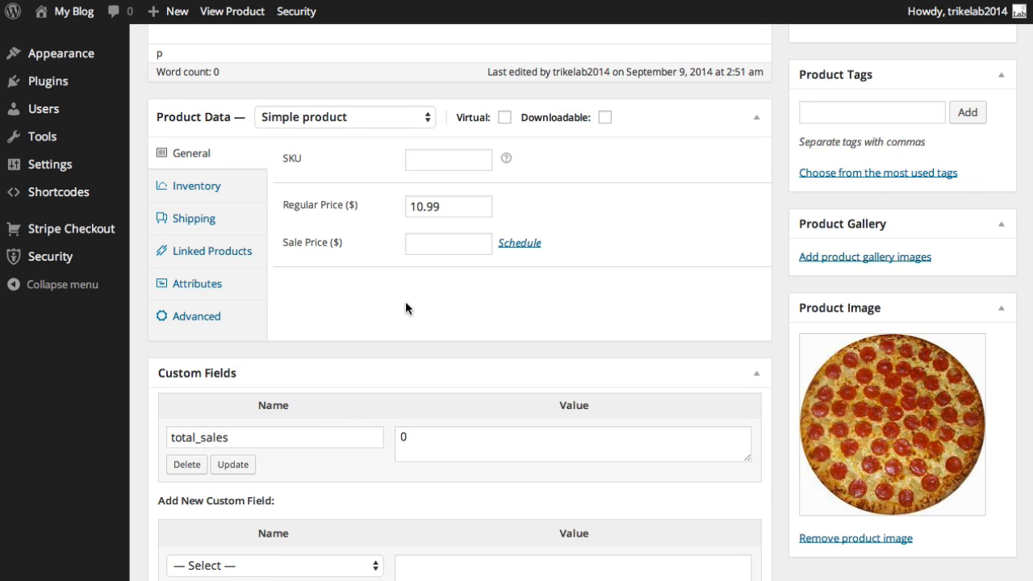
{"action": "scroll", "coordinate": [452, 210], "scroll_direction": "down", "scroll_amount": 15}
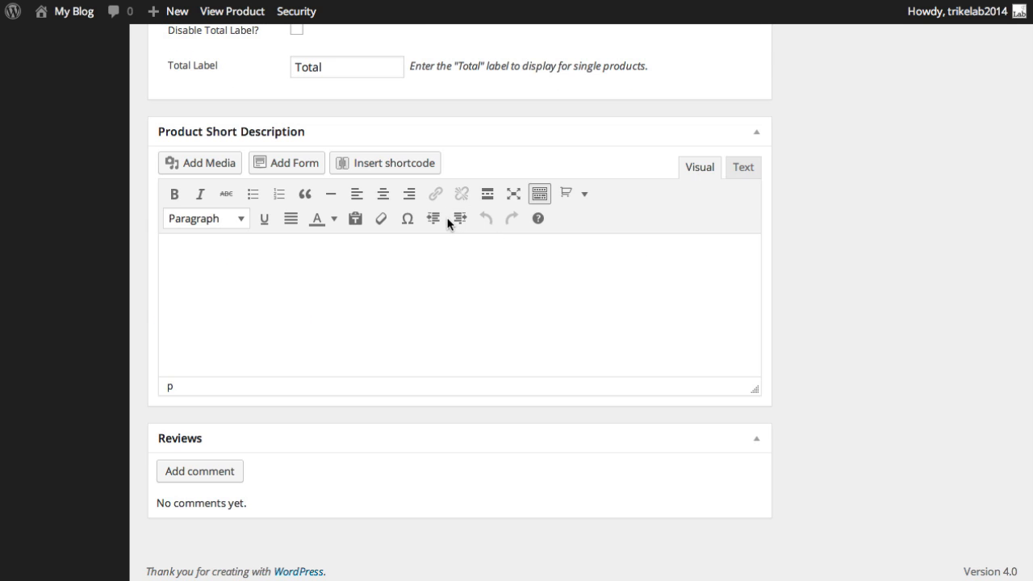
{"action": "scroll", "coordinate": [448, 223], "scroll_direction": "up", "scroll_amount": 8}
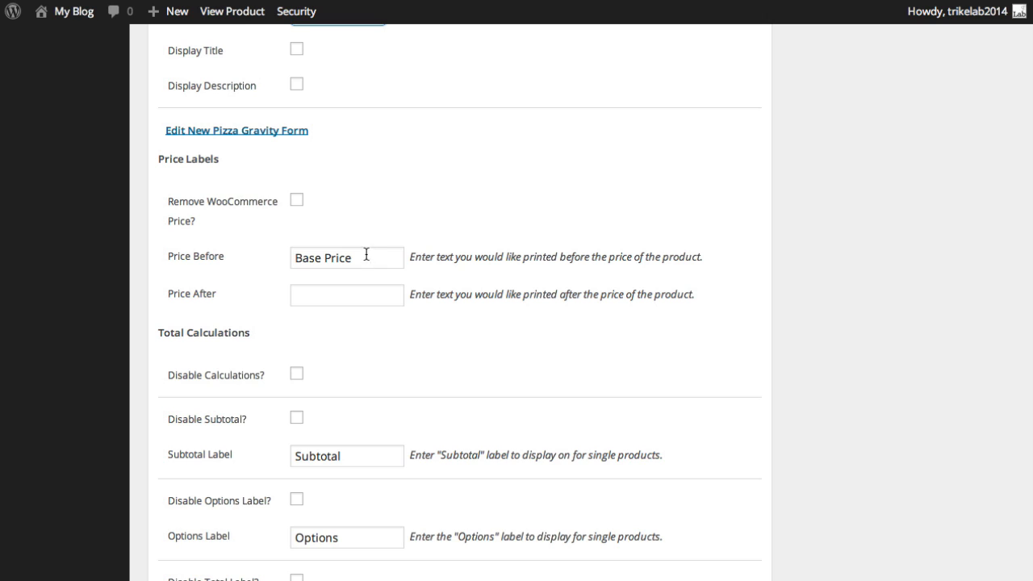
{"action": "left_click_drag", "start_coordinate": [366, 257], "coordinate": [271, 259]}
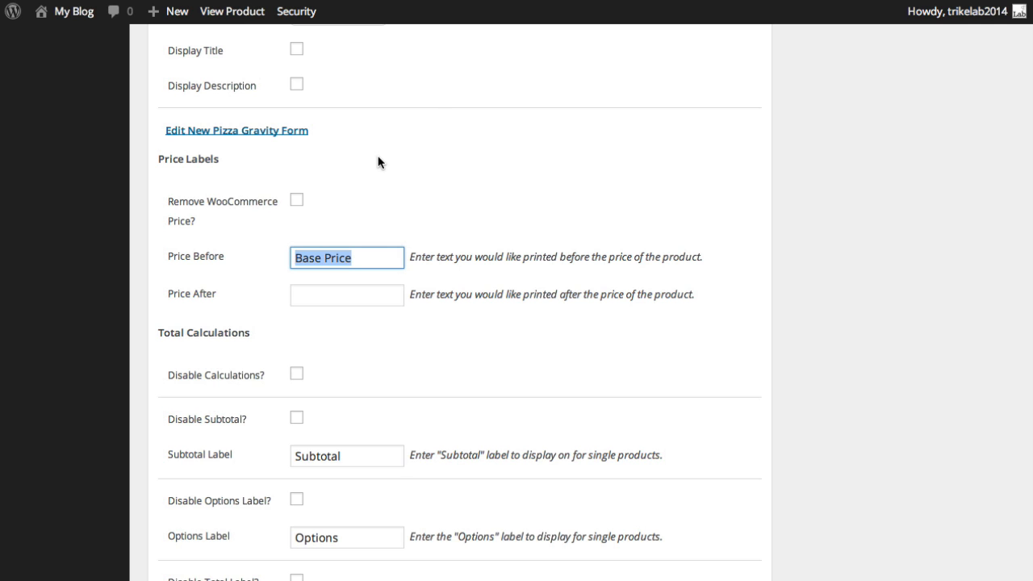
{"action": "scroll", "coordinate": [436, 267], "scroll_direction": "down", "scroll_amount": 2}
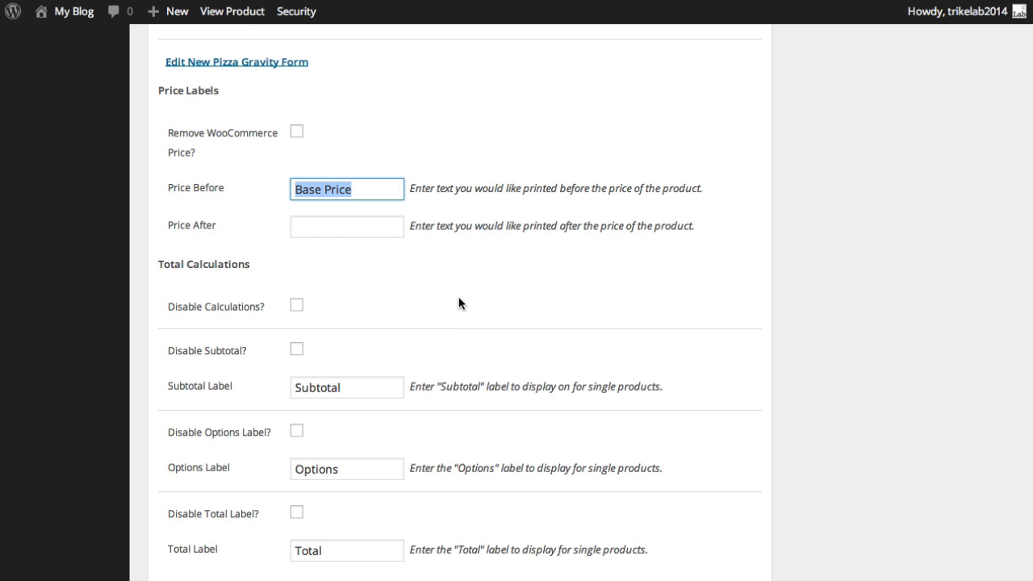
{"action": "scroll", "coordinate": [458, 301], "scroll_direction": "down", "scroll_amount": 1}
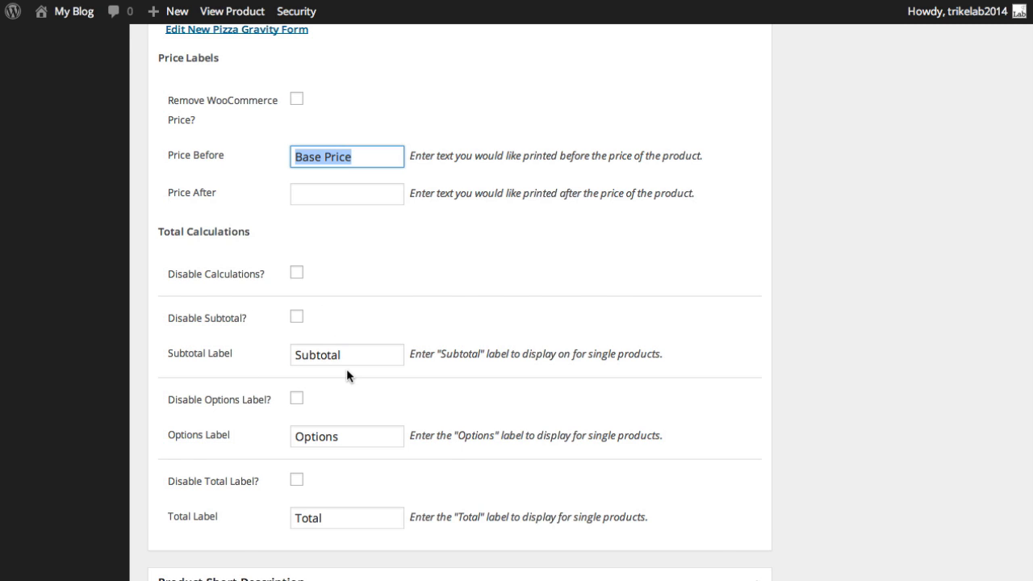
{"action": "scroll", "coordinate": [346, 369], "scroll_direction": "down", "scroll_amount": 2}
Update the Pizza Order product and open its page from the site's header navigation.
{"action": "scroll", "coordinate": [438, 360], "scroll_direction": "up", "scroll_amount": 10}
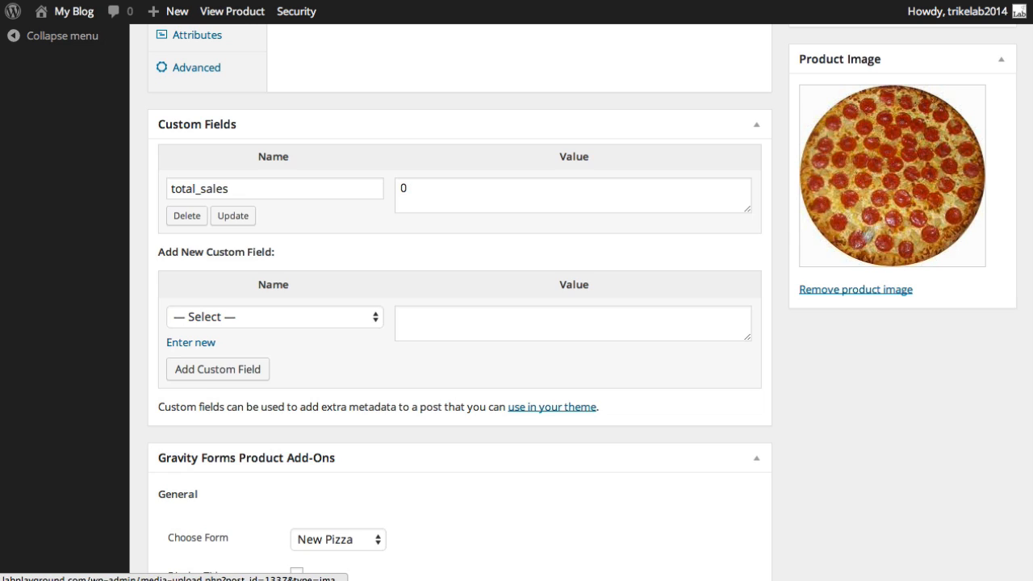
{"action": "scroll", "coordinate": [899, 268], "scroll_direction": "up", "scroll_amount": 5}
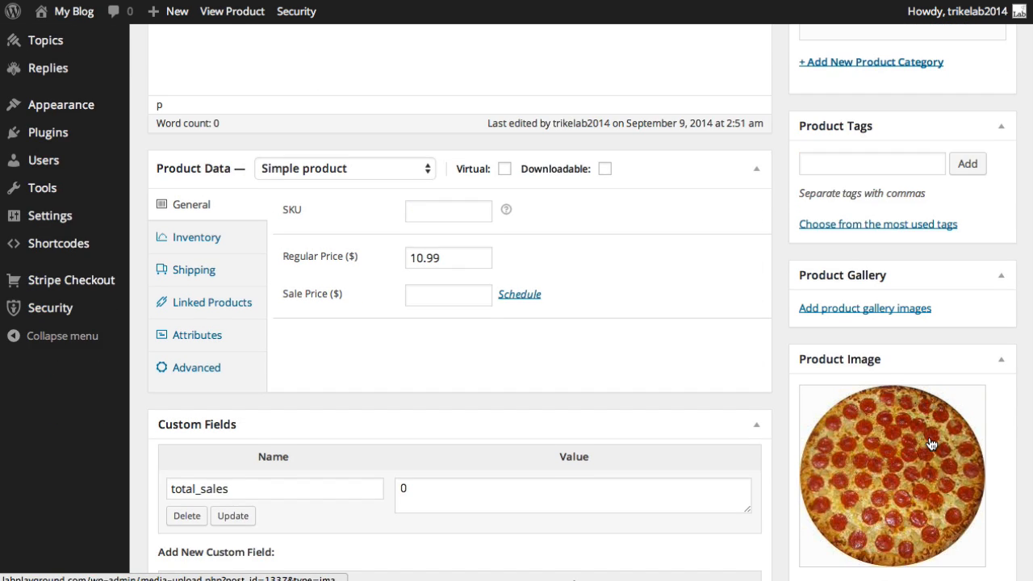
{"action": "scroll", "coordinate": [934, 438], "scroll_direction": "up", "scroll_amount": 6}
{"action": "left_click", "coordinate": [978, 338]}
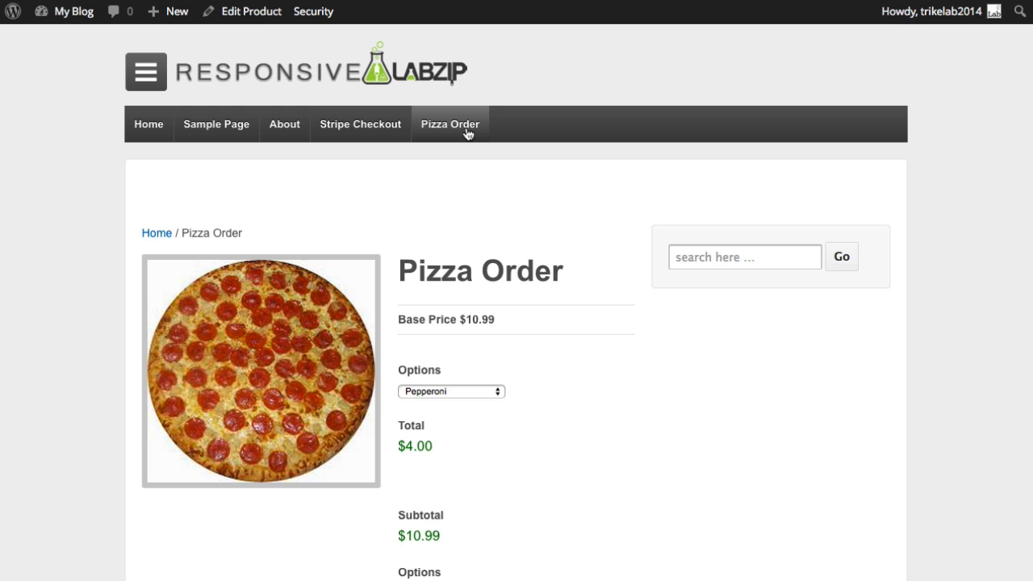
{"action": "left_click", "coordinate": [463, 132]}
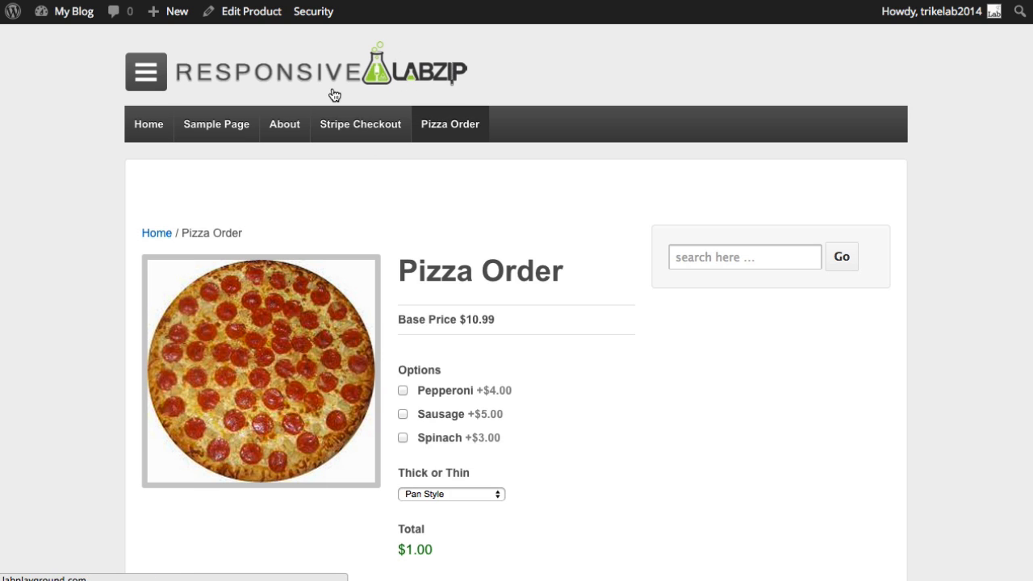
{"action": "left_click", "coordinate": [464, 121]}
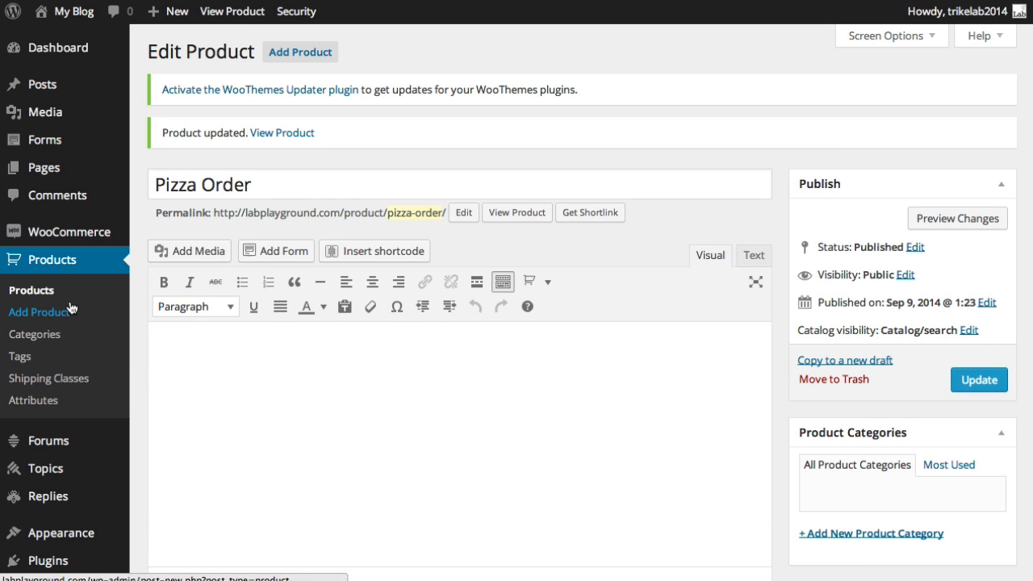
Open the Header Menu for editing from the product editor and tick Pizza Order among the products available to add.
{"action": "scroll", "coordinate": [69, 300], "scroll_direction": "down", "scroll_amount": 3}
{"action": "mouse_move", "coordinate": [80, 416]}
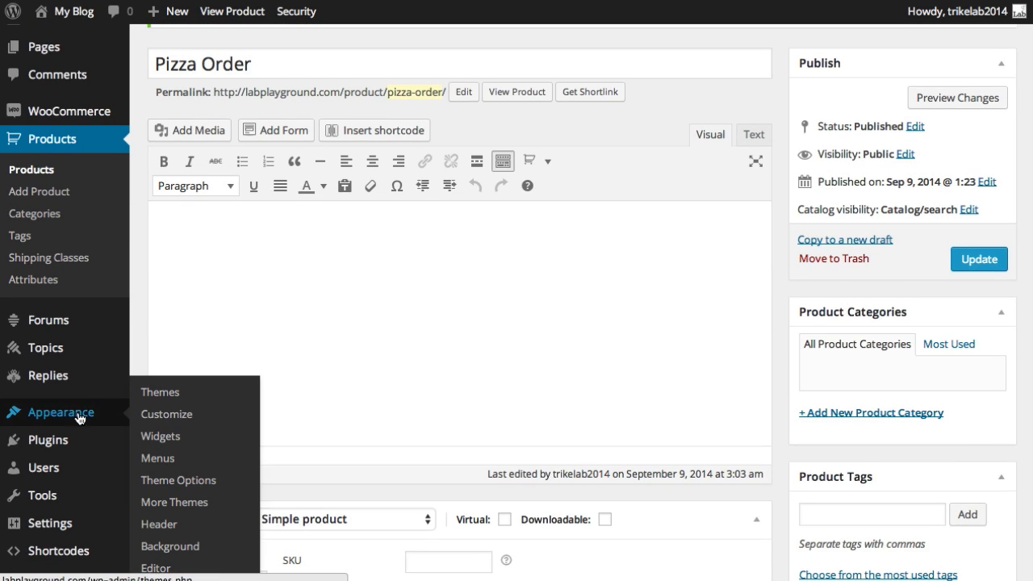
{"action": "left_click", "coordinate": [166, 460]}
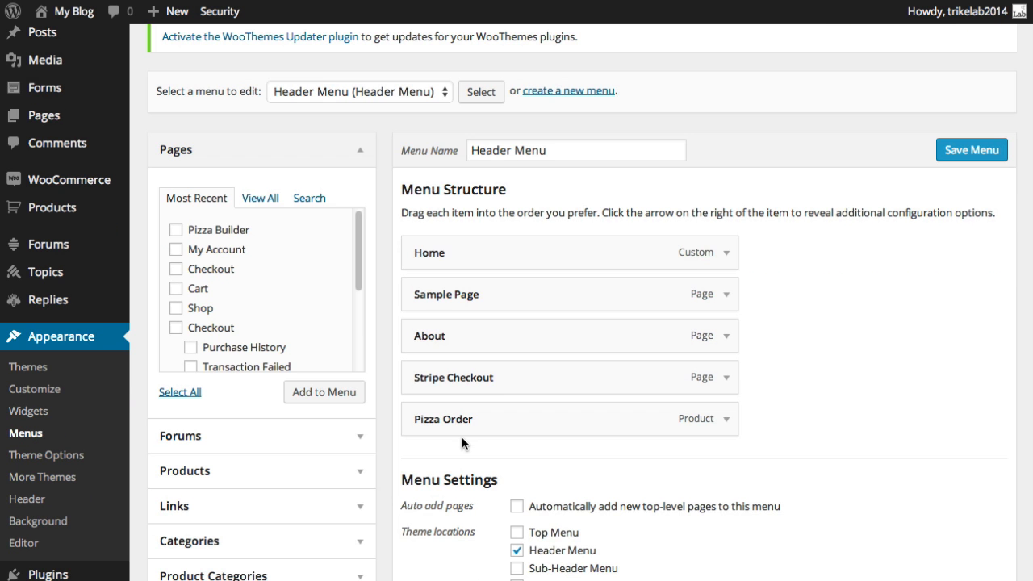
{"action": "scroll", "coordinate": [461, 438], "scroll_direction": "down", "scroll_amount": 1}
{"action": "scroll", "coordinate": [408, 252], "scroll_direction": "down", "scroll_amount": 5}
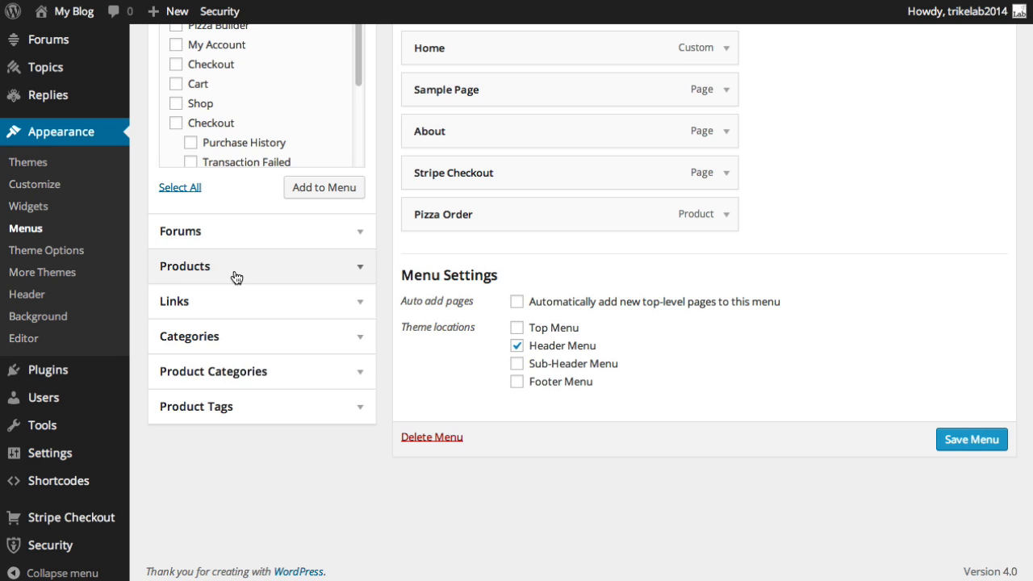
{"action": "left_click", "coordinate": [237, 276]}
{"action": "scroll", "coordinate": [352, 272], "scroll_direction": "up", "scroll_amount": 2}
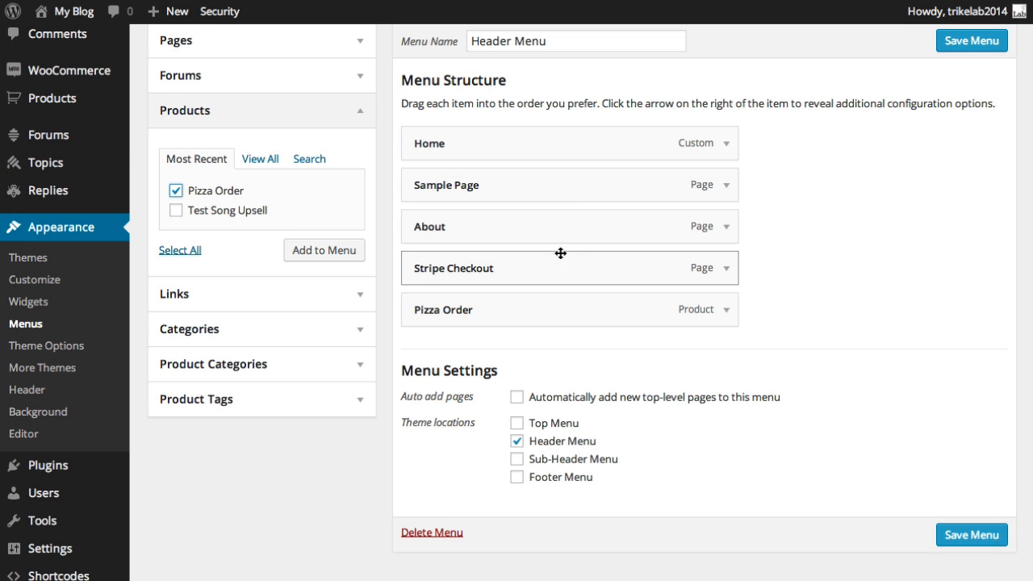
{"action": "scroll", "coordinate": [456, 317], "scroll_direction": "up", "scroll_amount": 2}
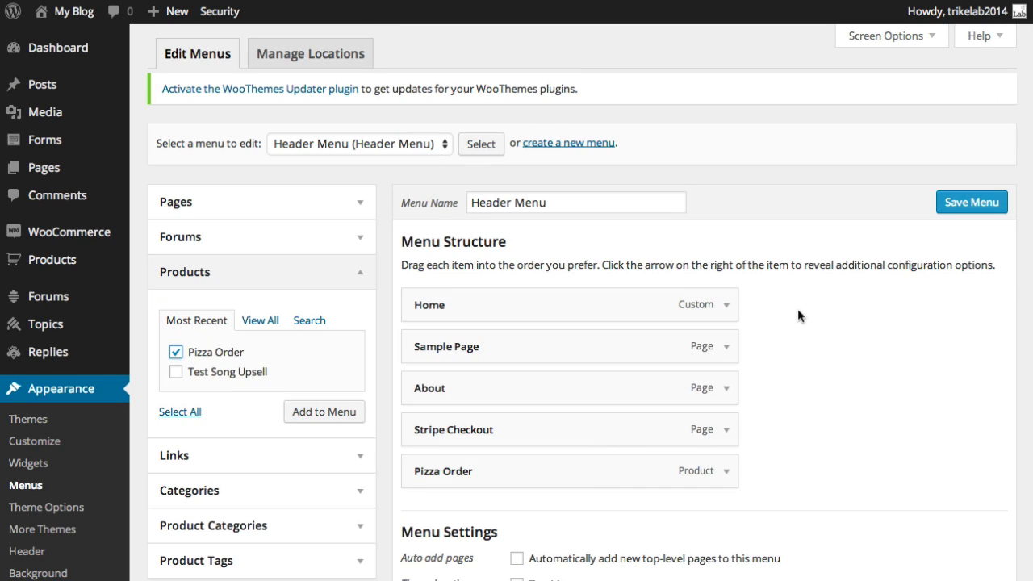
Enable Posts and Tags in the menu editor's screen options and save the Header Menu.
{"action": "left_click", "coordinate": [888, 37]}
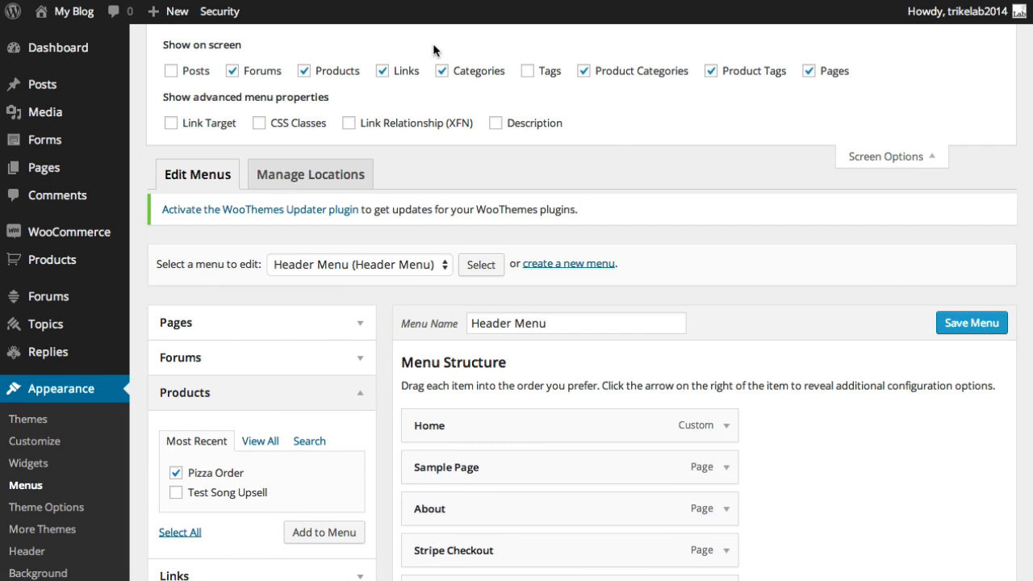
{"action": "left_click", "coordinate": [528, 71]}
{"action": "left_click", "coordinate": [181, 71]}
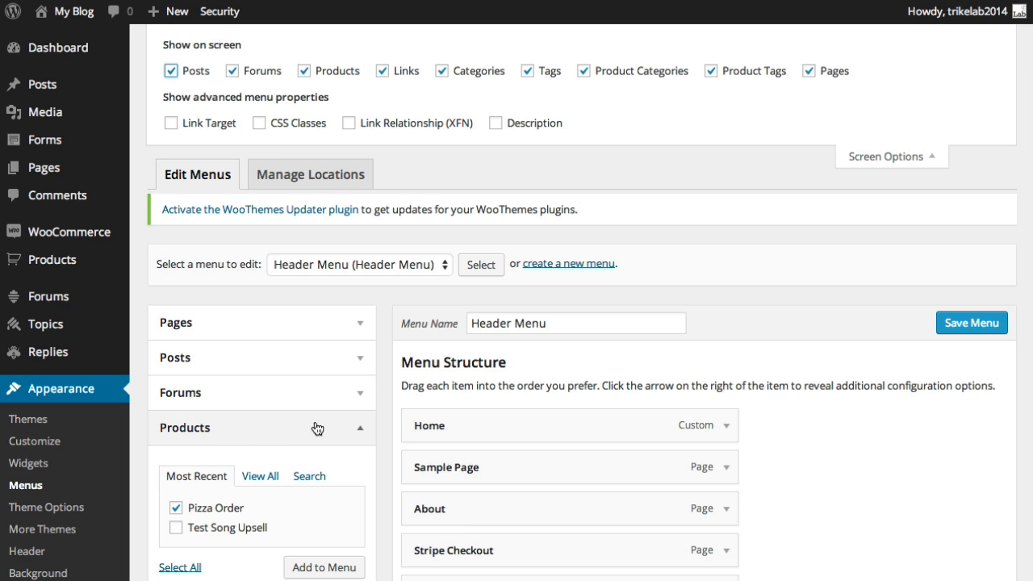
{"action": "left_click", "coordinate": [897, 161]}
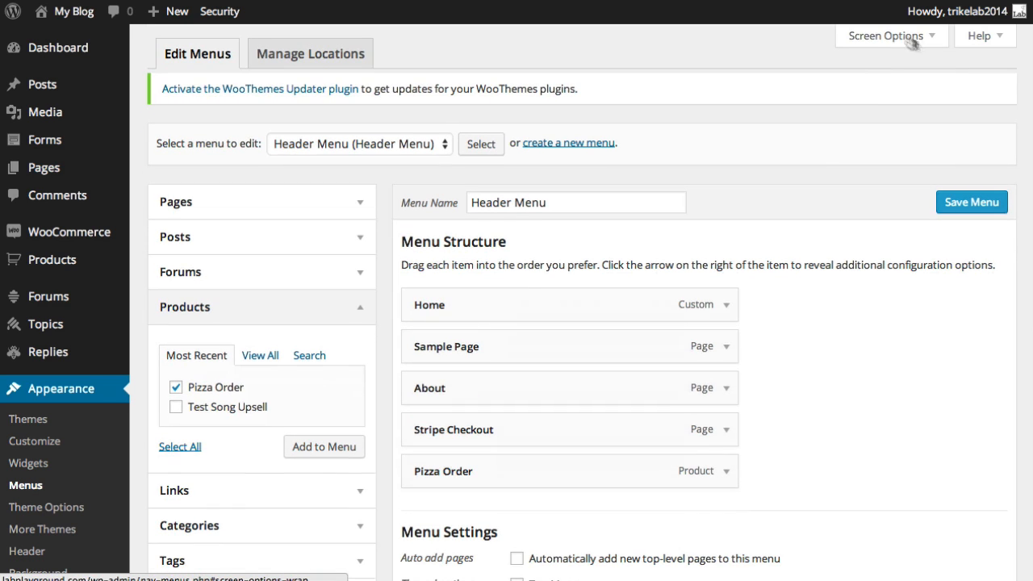
{"action": "left_click", "coordinate": [943, 208]}
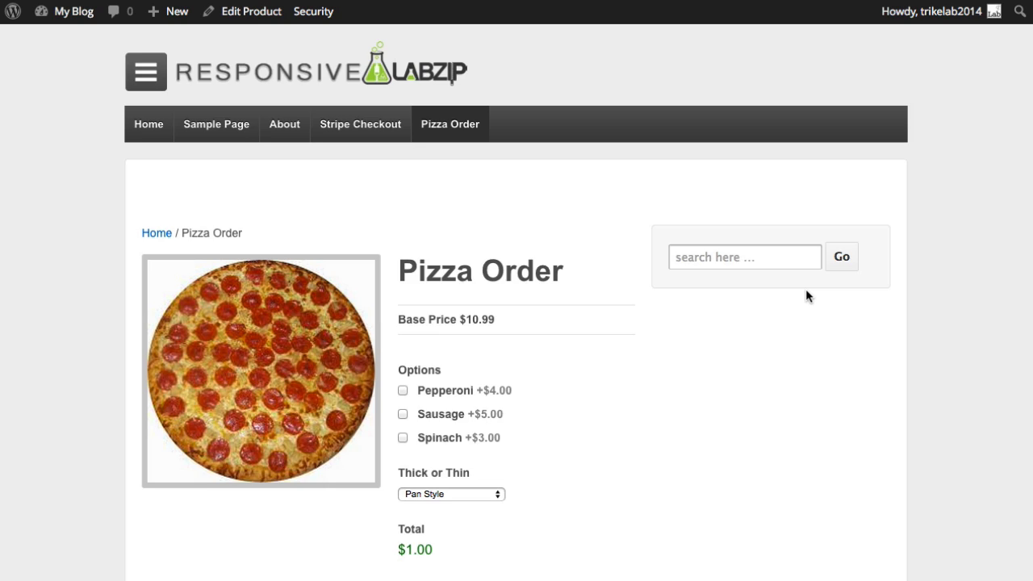
Reload the Pizza Order page on the site and check the base price shown for the product.
{"action": "scroll", "coordinate": [807, 295], "scroll_direction": "down", "scroll_amount": 3}
{"action": "right_click", "coordinate": [797, 293]}
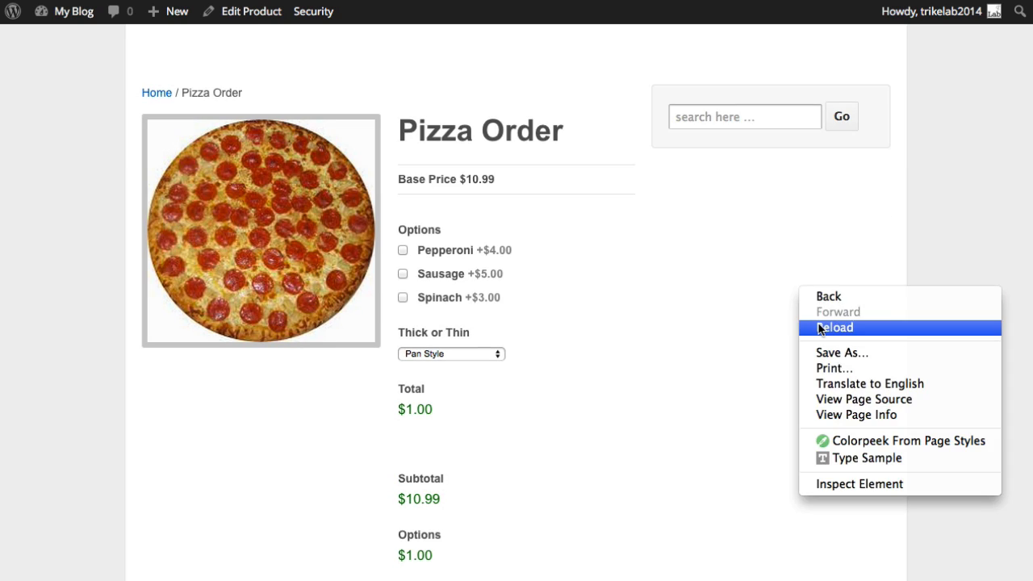
{"action": "left_click", "coordinate": [817, 325]}
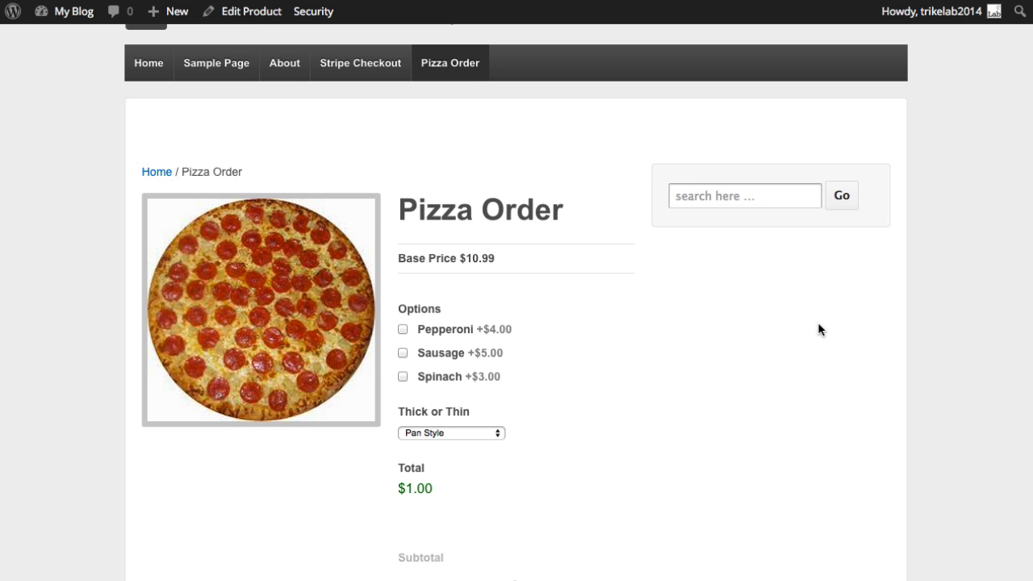
{"action": "left_click_drag", "start_coordinate": [517, 215], "coordinate": [411, 215]}
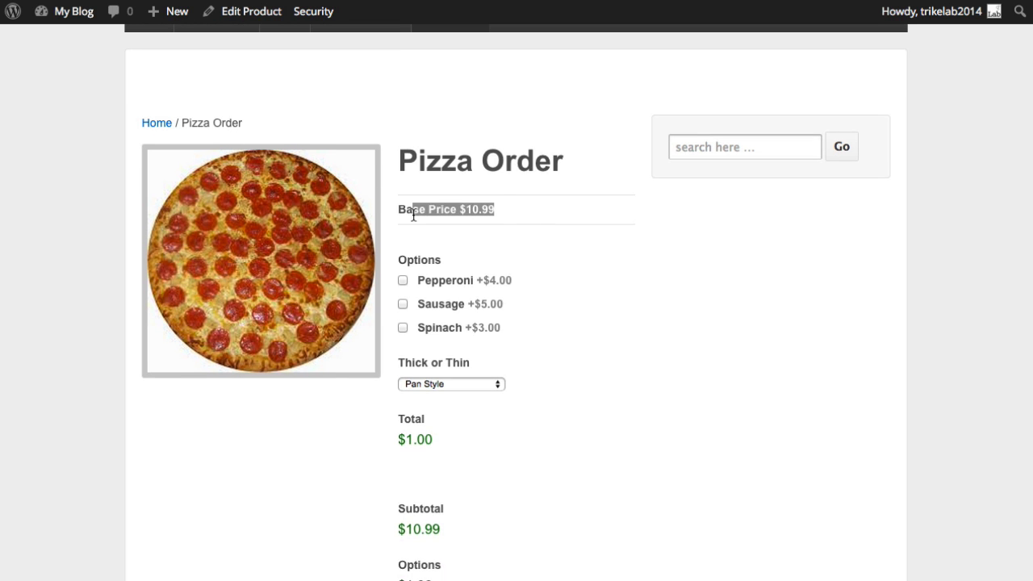
{"action": "left_click", "coordinate": [413, 216]}
Select the Pepperoni, Sausage and Spinach options and set Thick or Thin to Deep Dish.
{"action": "left_click", "coordinate": [403, 281]}
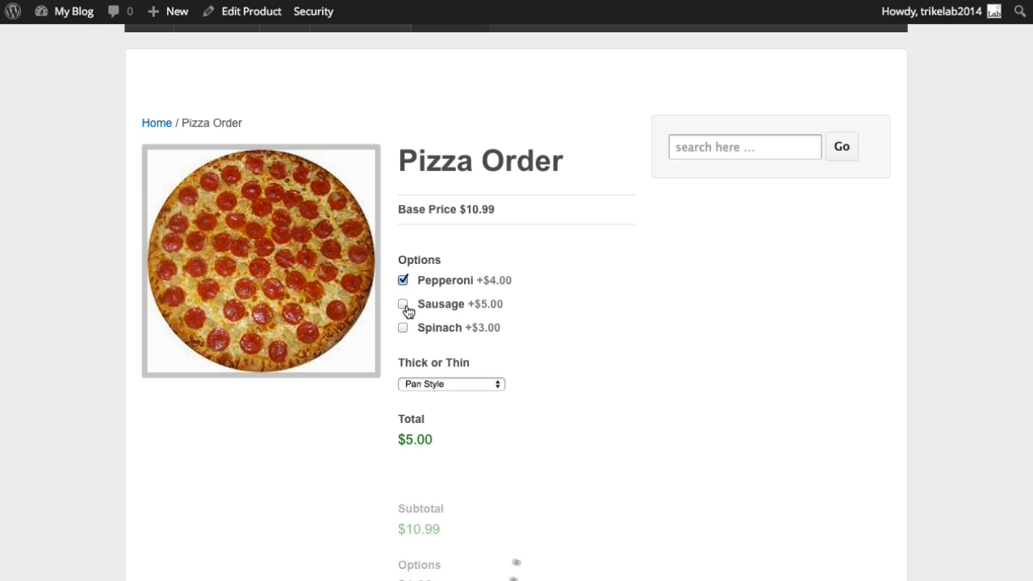
{"action": "left_click", "coordinate": [403, 304]}
{"action": "left_click", "coordinate": [403, 328]}
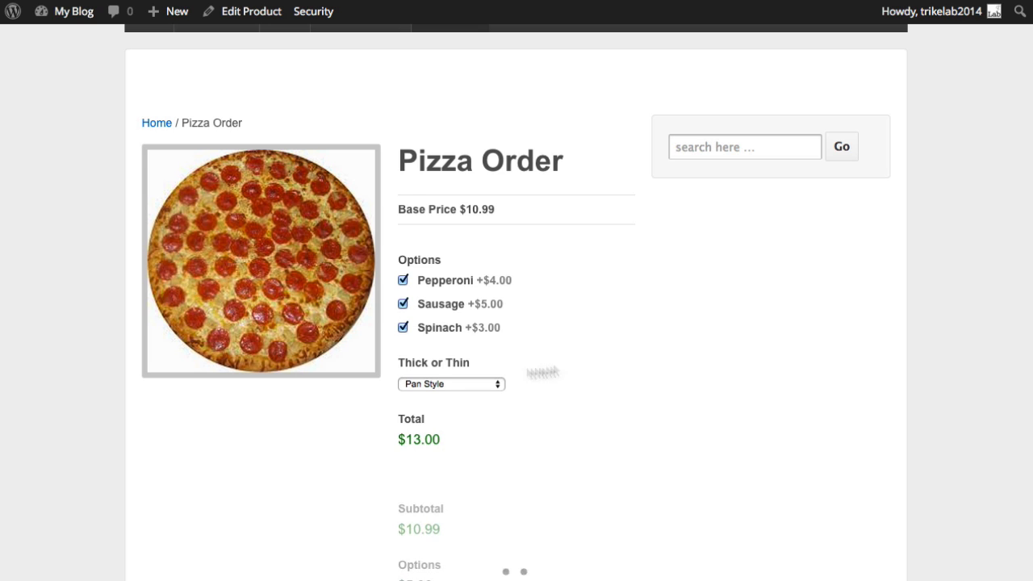
{"action": "scroll", "coordinate": [621, 332], "scroll_direction": "down", "scroll_amount": 3}
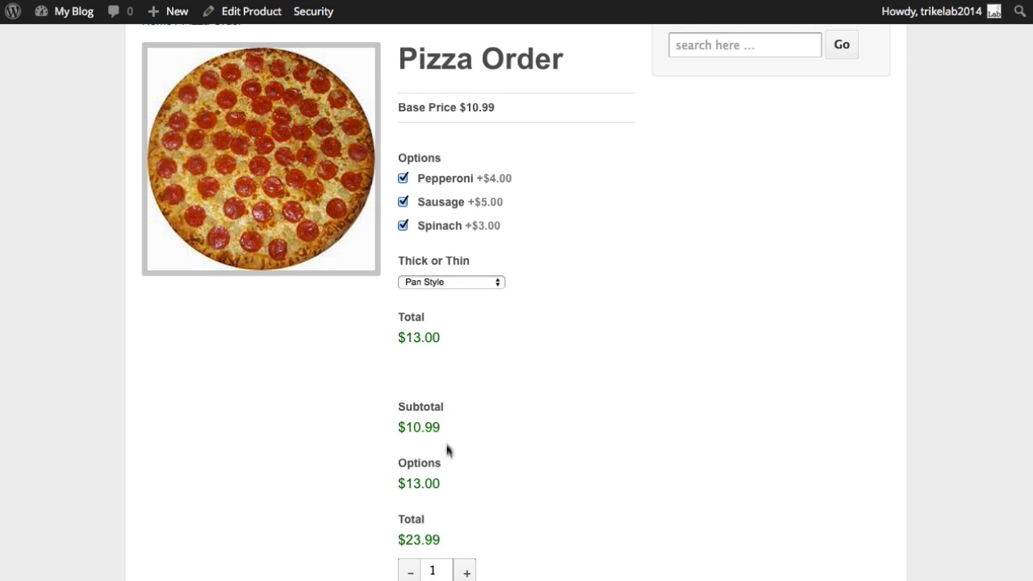
{"action": "left_click", "coordinate": [460, 283]}
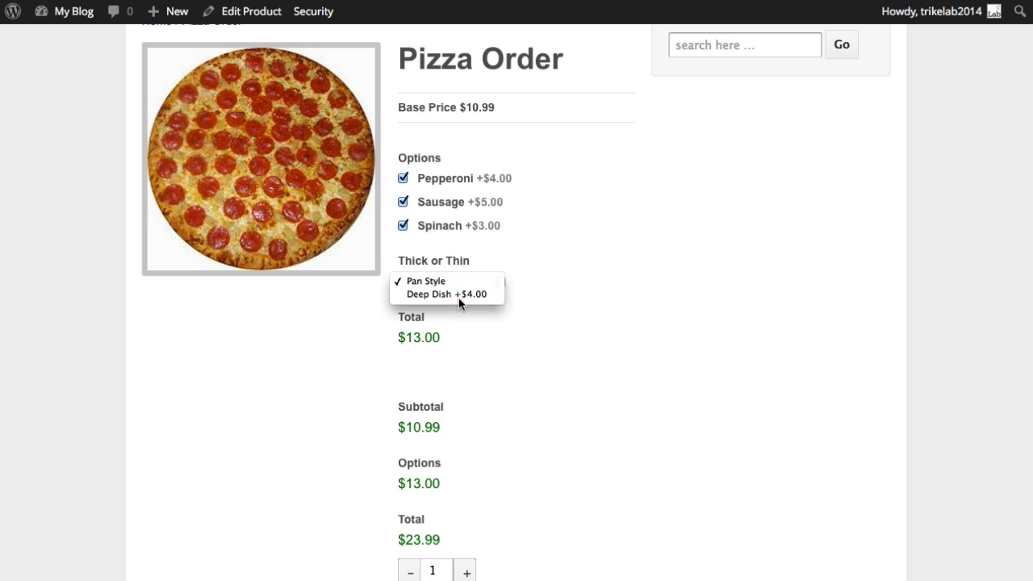
{"action": "left_click", "coordinate": [459, 296]}
{"action": "scroll", "coordinate": [610, 334], "scroll_direction": "down", "scroll_amount": 1}
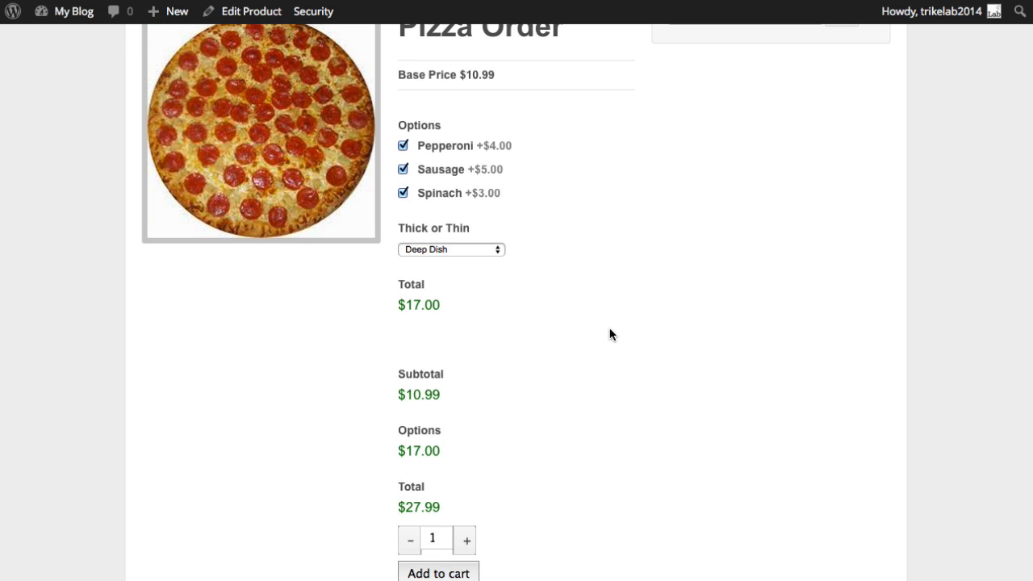
Set the pizza quantity to 2 and add the configured order to the cart.
{"action": "left_click", "coordinate": [467, 549]}
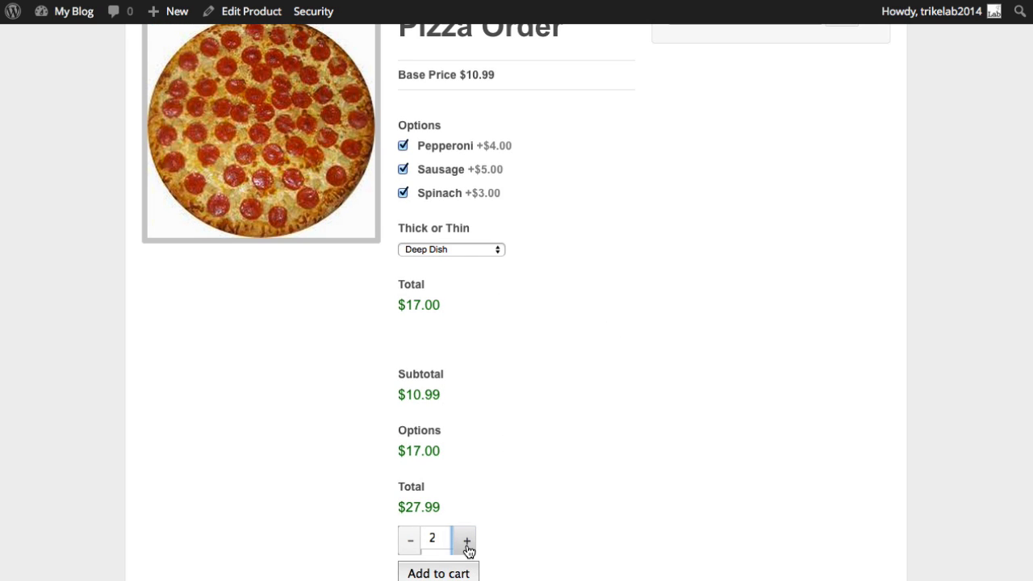
{"action": "scroll", "coordinate": [476, 542], "scroll_direction": "down", "scroll_amount": 1}
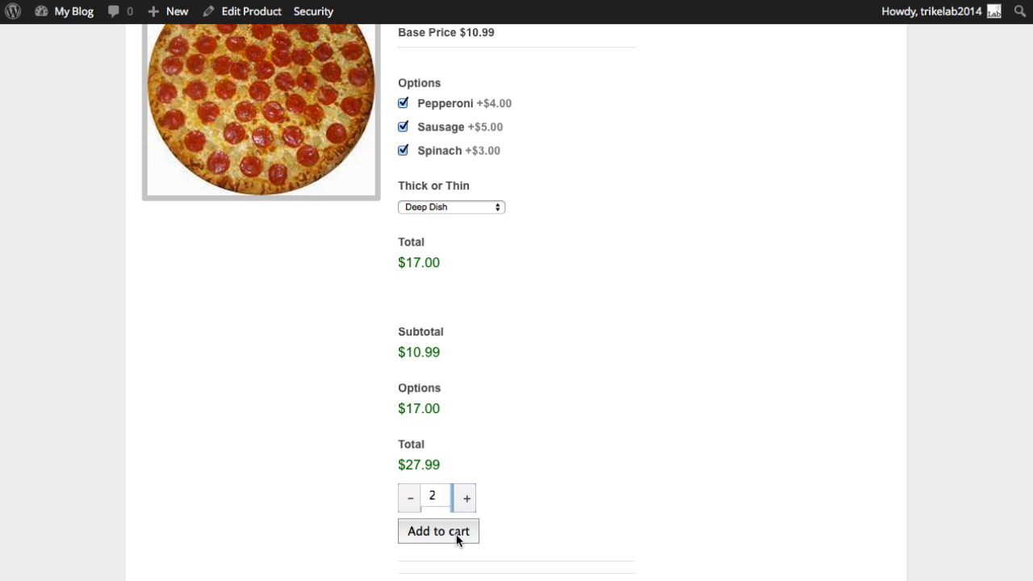
{"action": "left_click", "coordinate": [456, 540]}
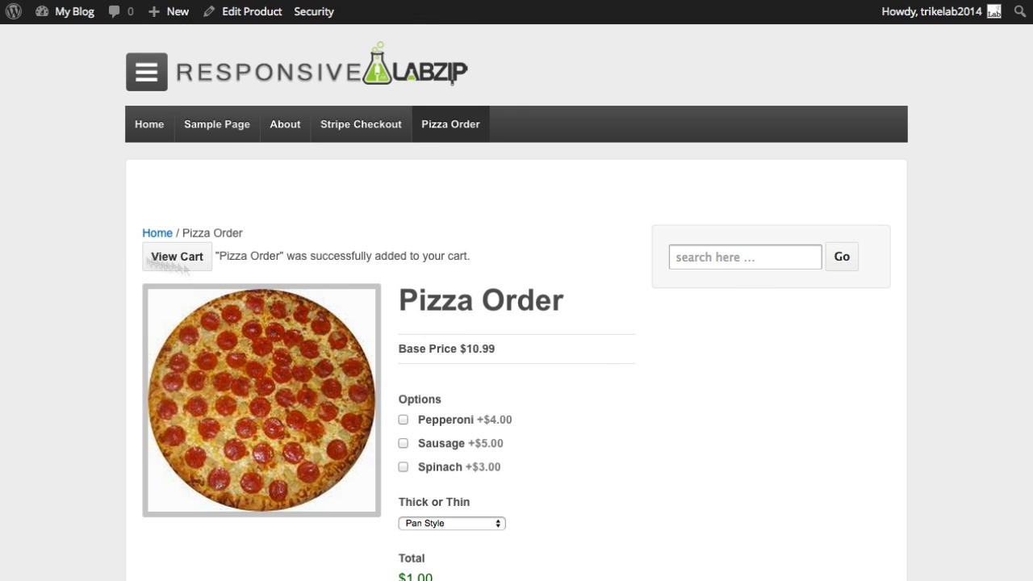
Open the cart and check the Pizza Order's chosen options, crust style, price, quantity and total.
{"action": "left_click", "coordinate": [159, 258]}
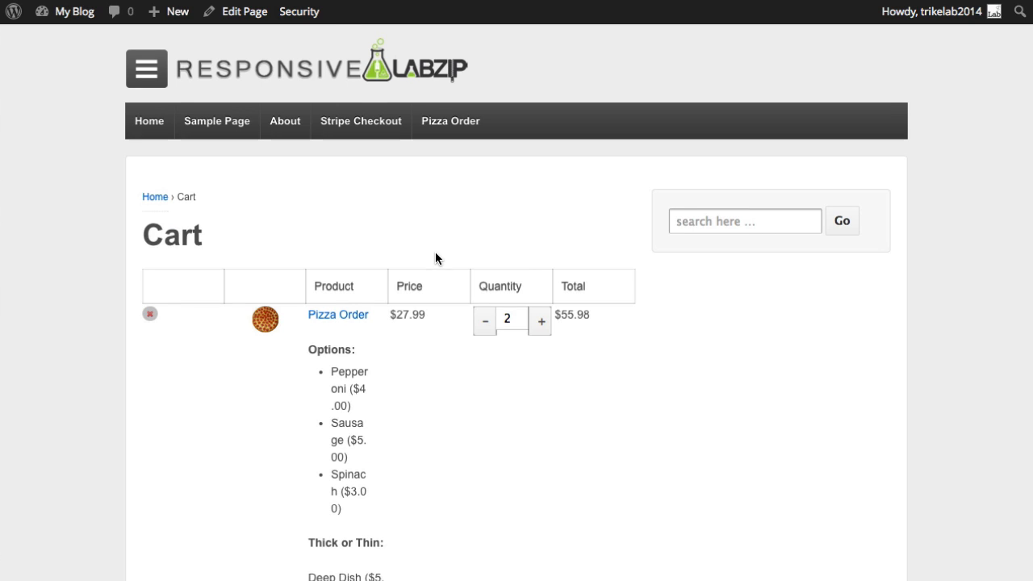
{"action": "scroll", "coordinate": [434, 256], "scroll_direction": "down", "scroll_amount": 3}
{"action": "scroll", "coordinate": [556, 129], "scroll_direction": "up", "scroll_amount": 3}
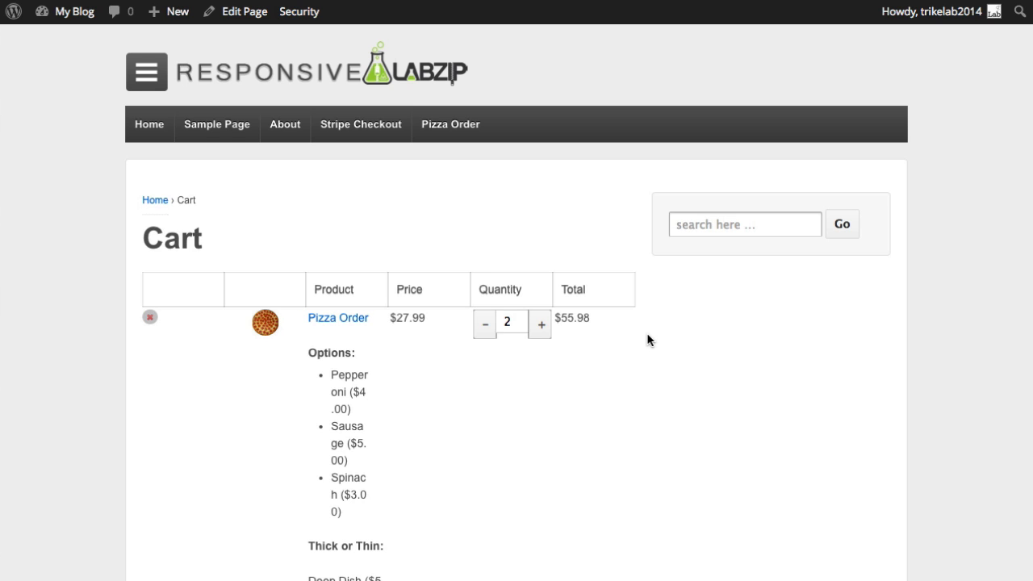
Switch to the WooCommerce Layout Ideas forum topic and review the requested registration form's fields and priced options, returning to the topic's beginning.
{"action": "scroll", "coordinate": [648, 339], "scroll_direction": "down", "scroll_amount": 3}
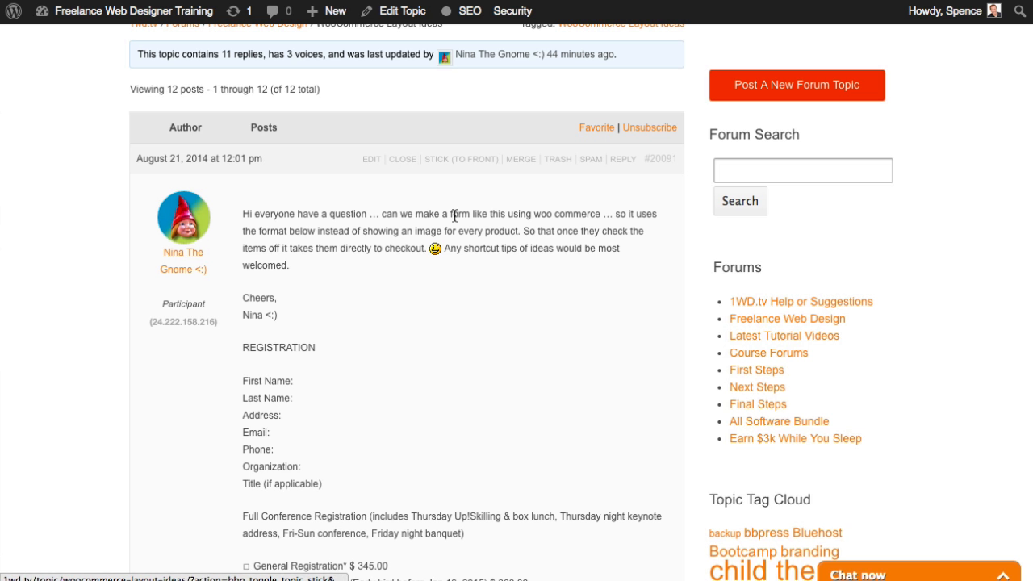
{"action": "scroll", "coordinate": [454, 186], "scroll_direction": "down", "scroll_amount": 4}
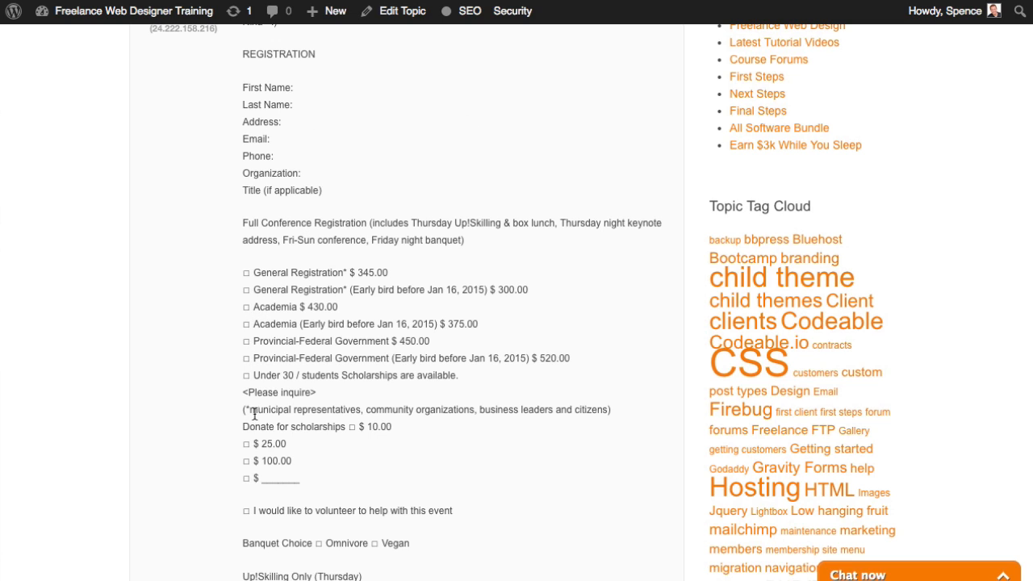
{"action": "scroll", "coordinate": [287, 415], "scroll_direction": "down", "scroll_amount": 3}
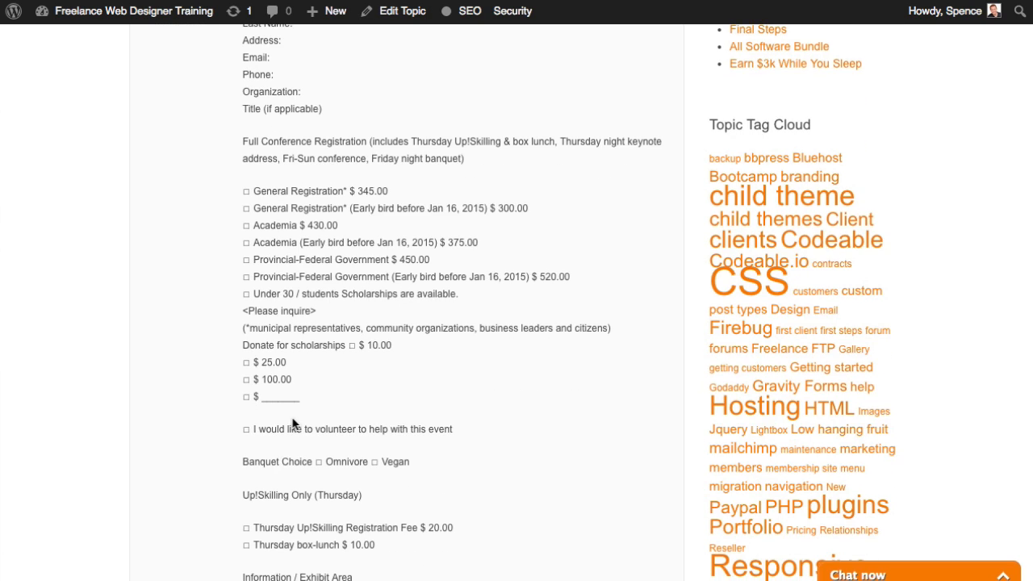
{"action": "scroll", "coordinate": [295, 421], "scroll_direction": "down", "scroll_amount": 4}
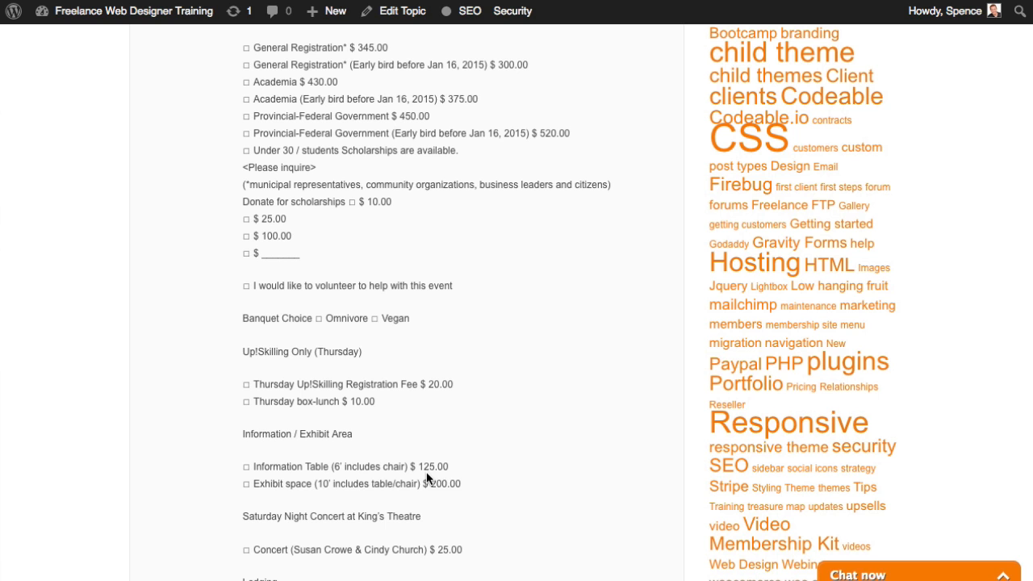
{"action": "scroll", "coordinate": [578, 491], "scroll_direction": "down", "scroll_amount": 2}
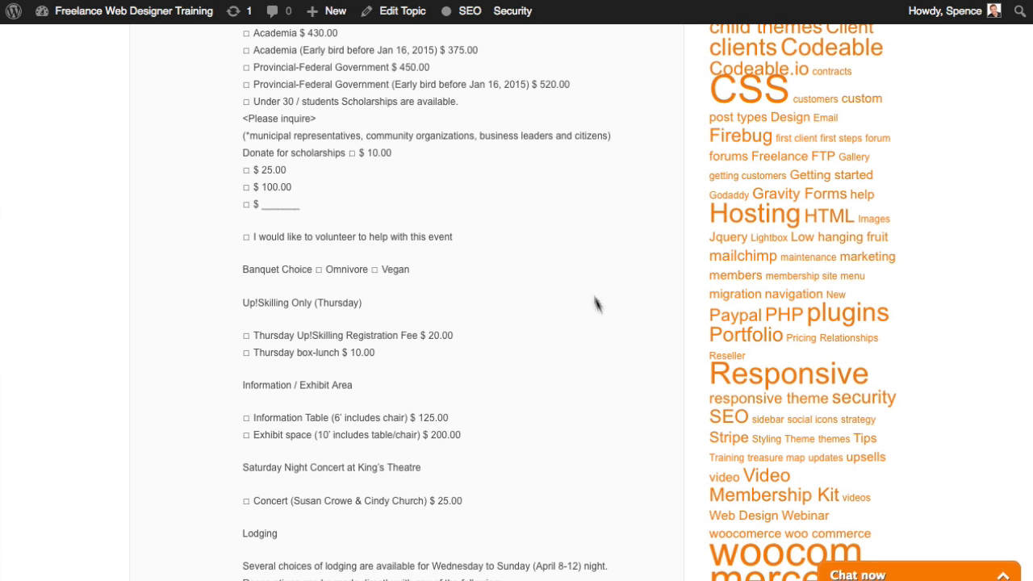
{"action": "key", "text": "Home"}
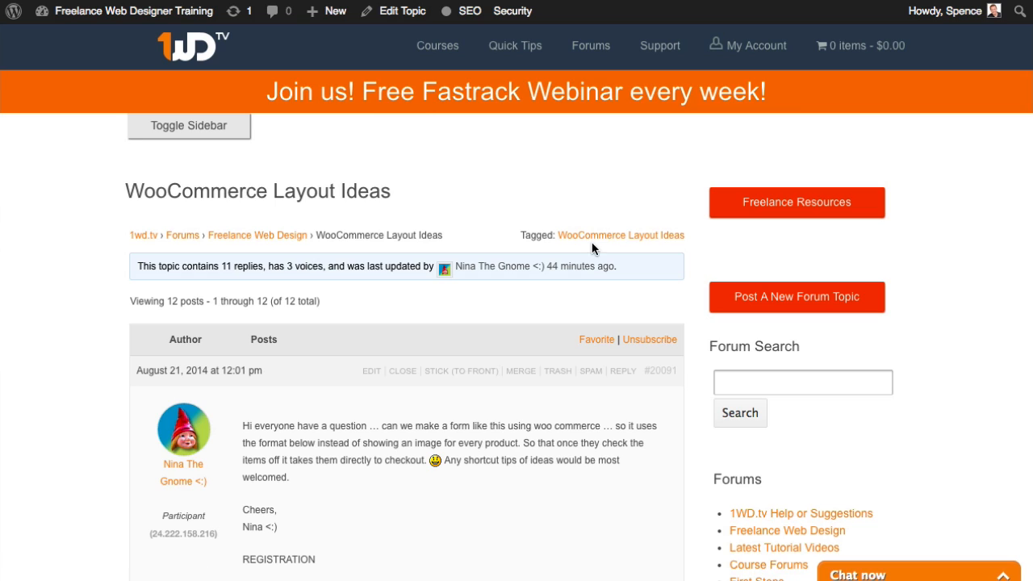